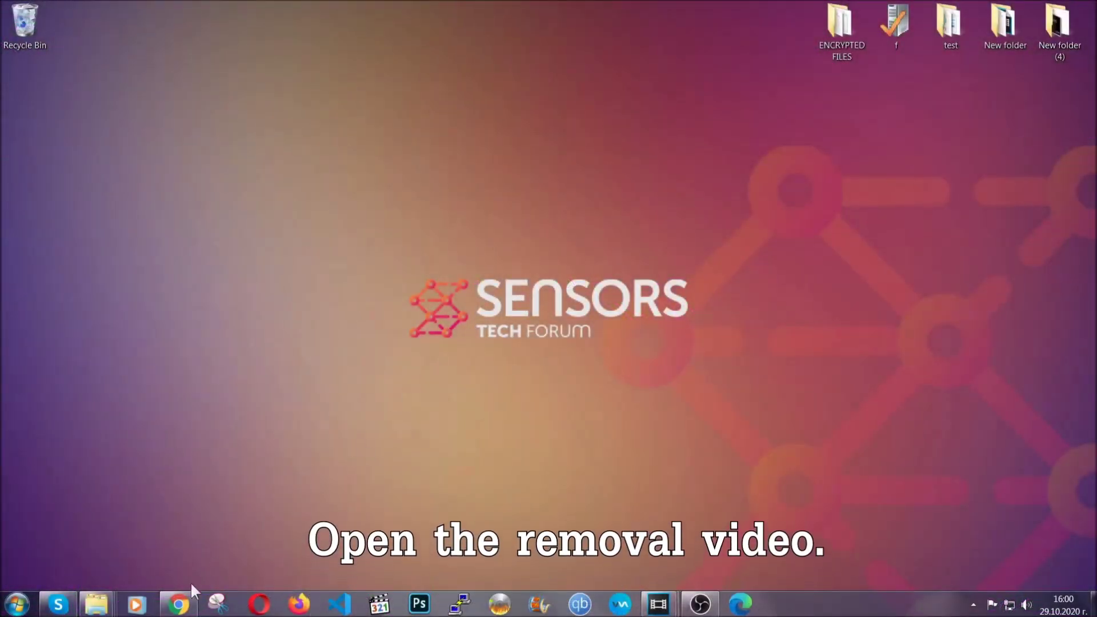
{"action": "left_click", "coordinate": [182, 602]}
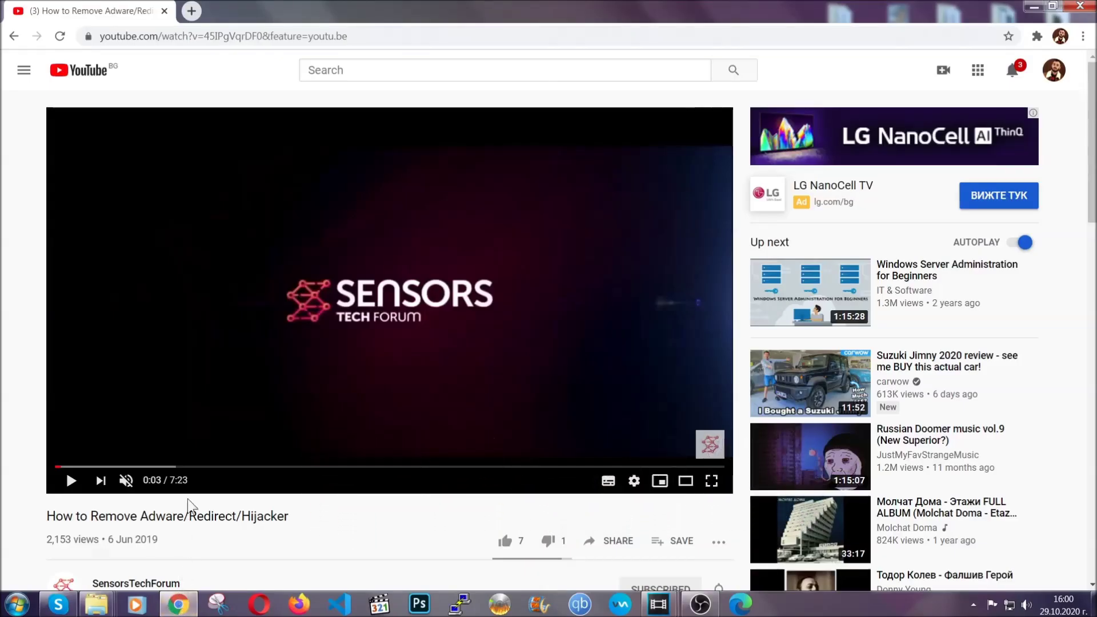
{"action": "scroll", "coordinate": [220, 404], "scroll_direction": "down", "scroll_amount": 5}
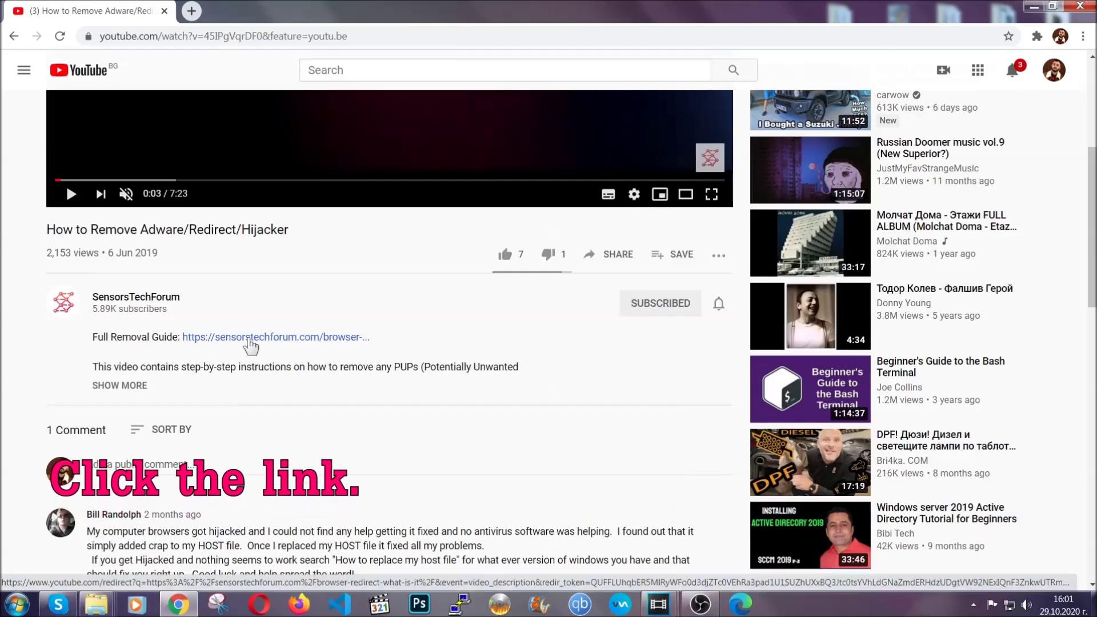
{"action": "left_click", "coordinate": [251, 338]}
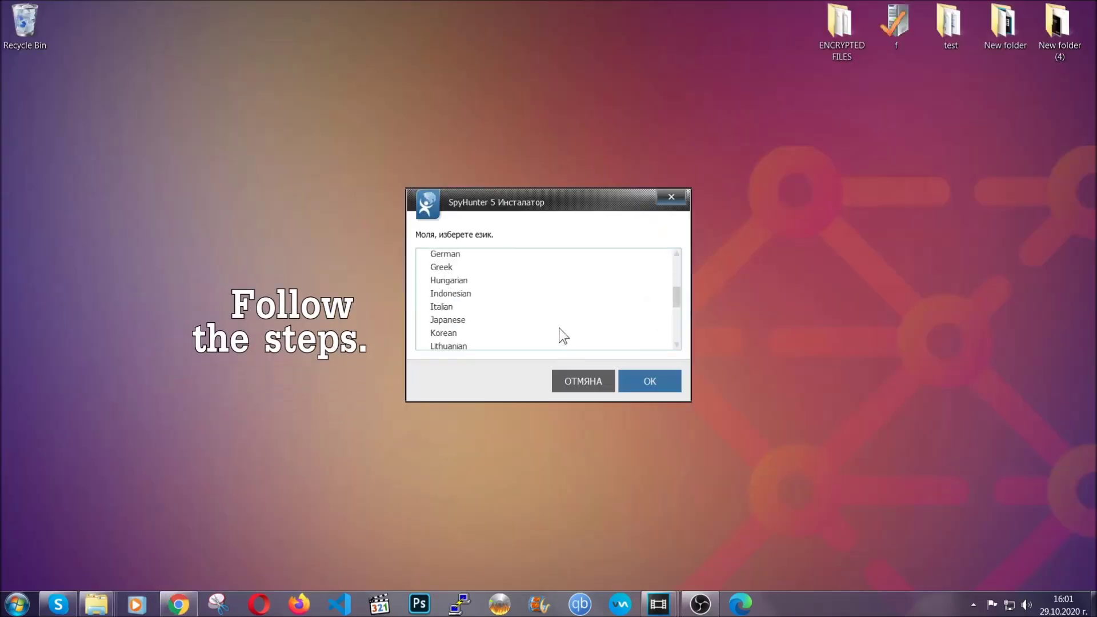
{"action": "scroll", "coordinate": [562, 342], "scroll_direction": "down", "scroll_amount": 2}
{"action": "scroll", "coordinate": [557, 343], "scroll_direction": "up", "scroll_amount": 4}
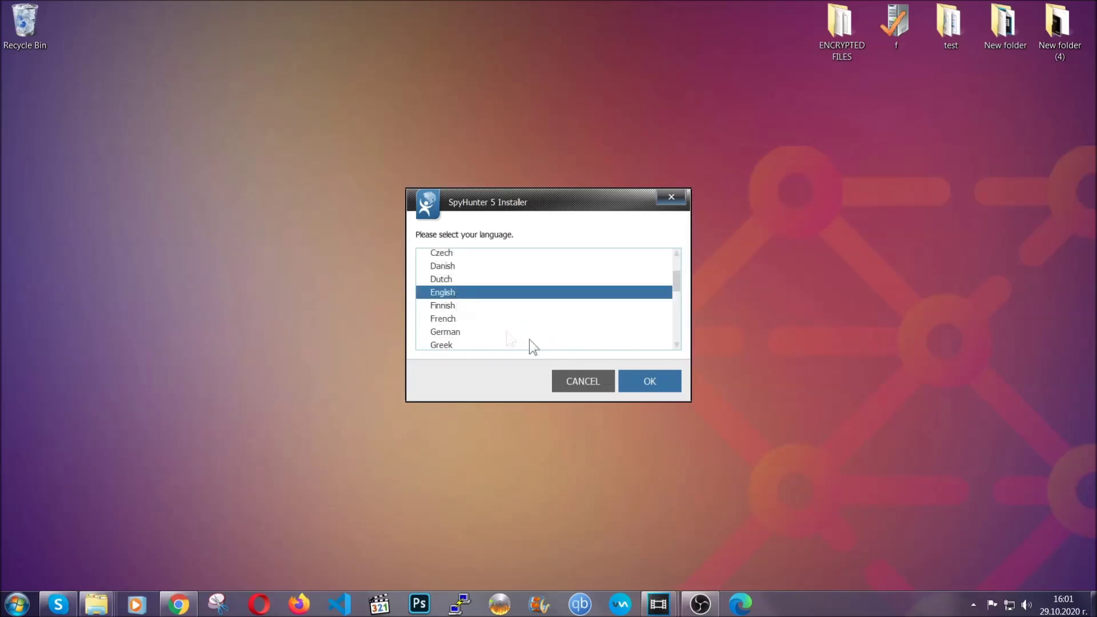
{"action": "left_click", "coordinate": [641, 380]}
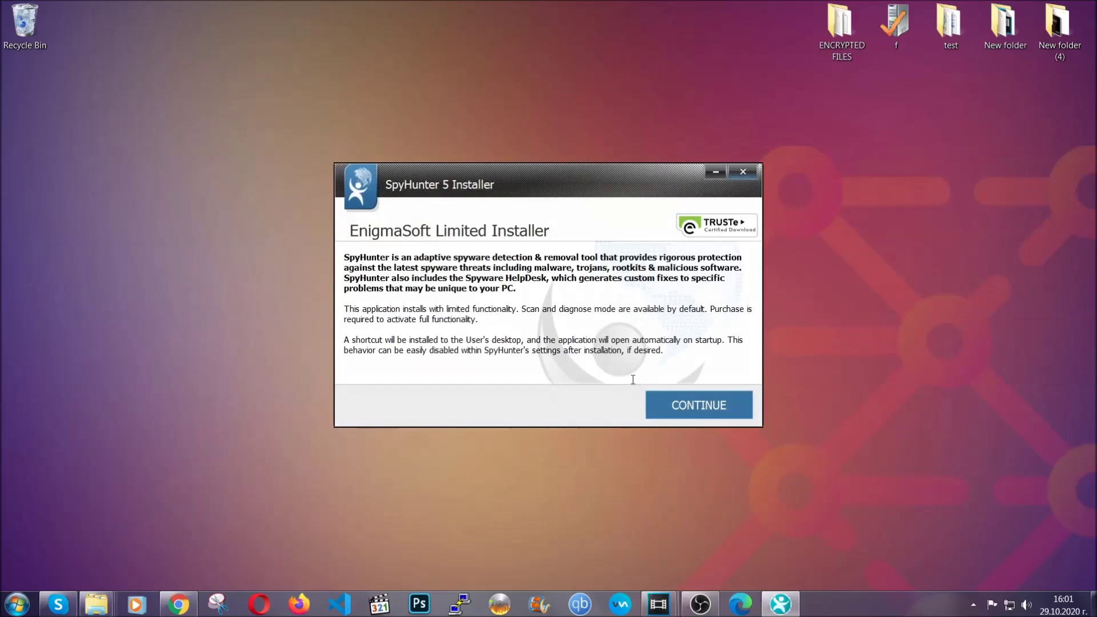
{"action": "left_click", "coordinate": [657, 394]}
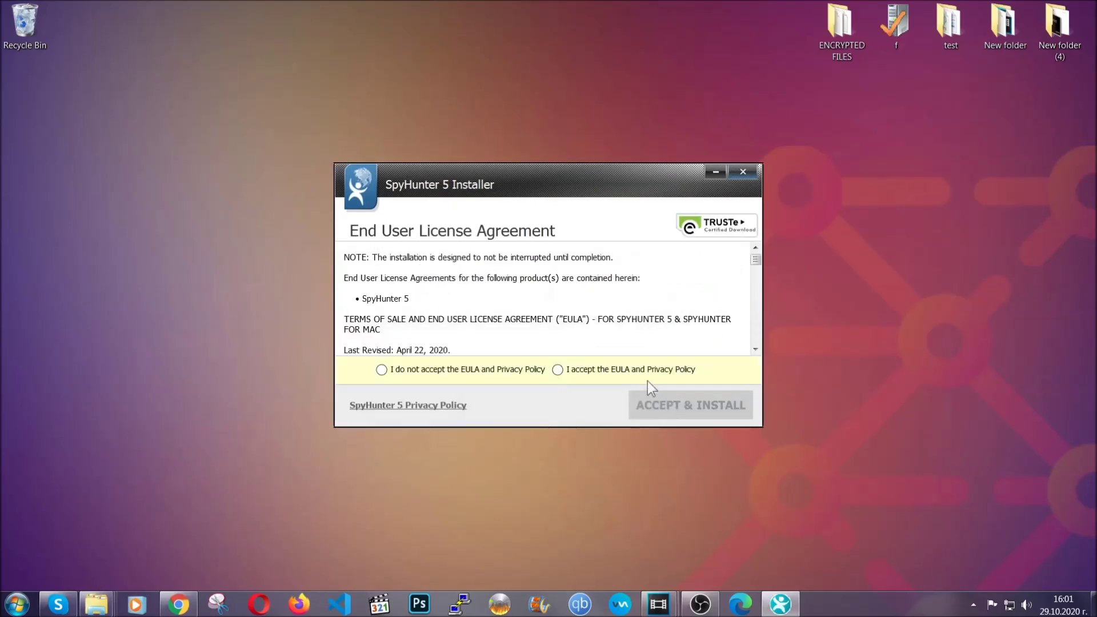
{"action": "left_click", "coordinate": [643, 368]}
{"action": "left_click", "coordinate": [660, 400]}
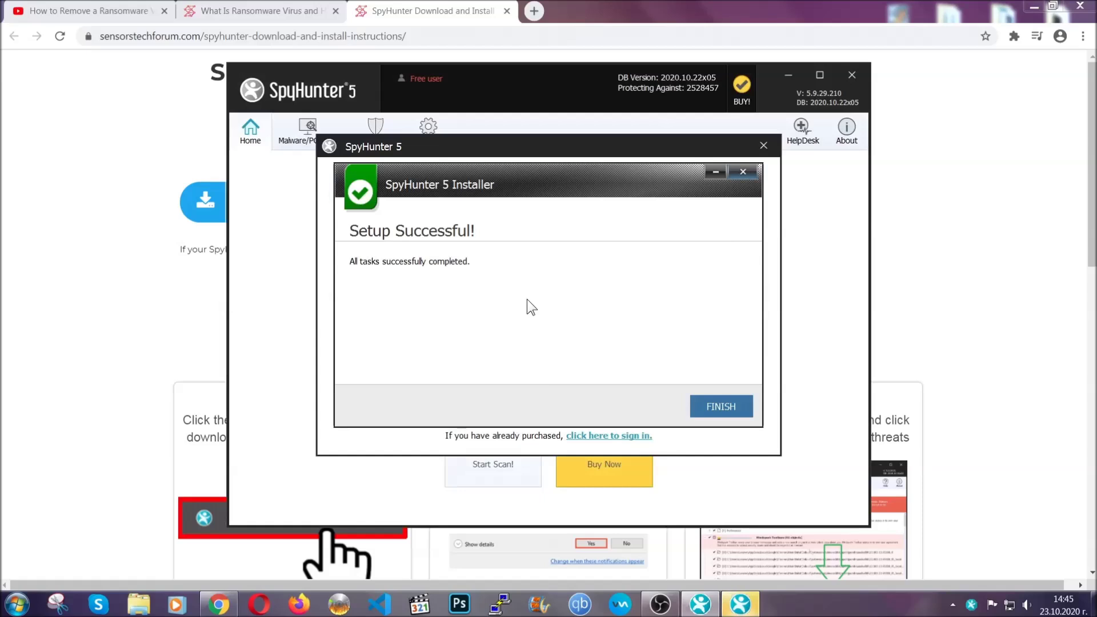
{"action": "left_click", "coordinate": [703, 407]}
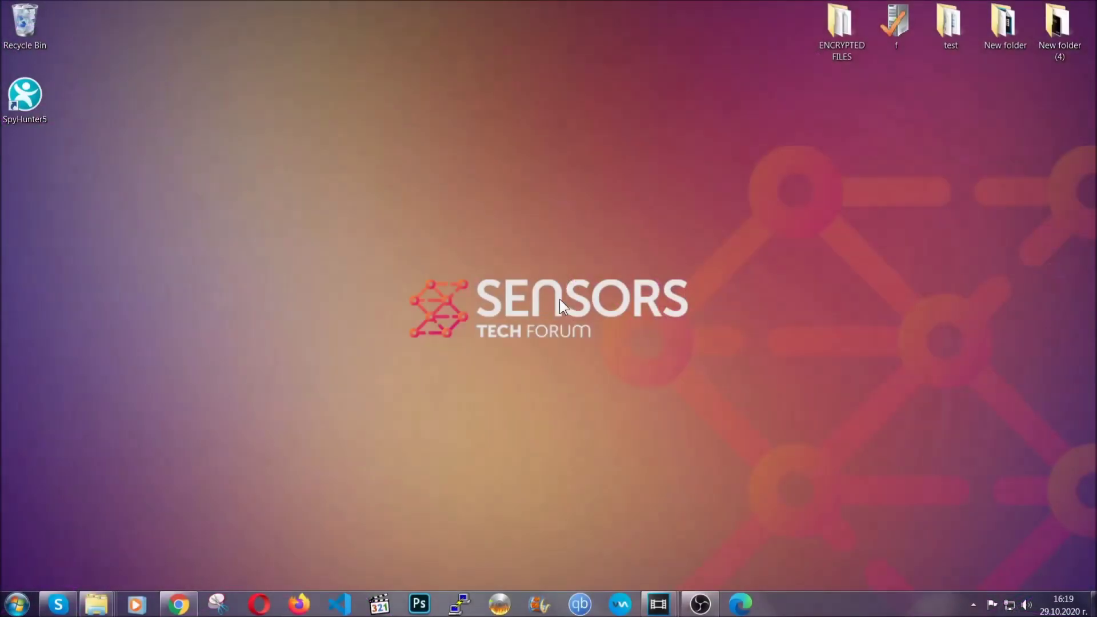
{"action": "key", "text": "super+r"}
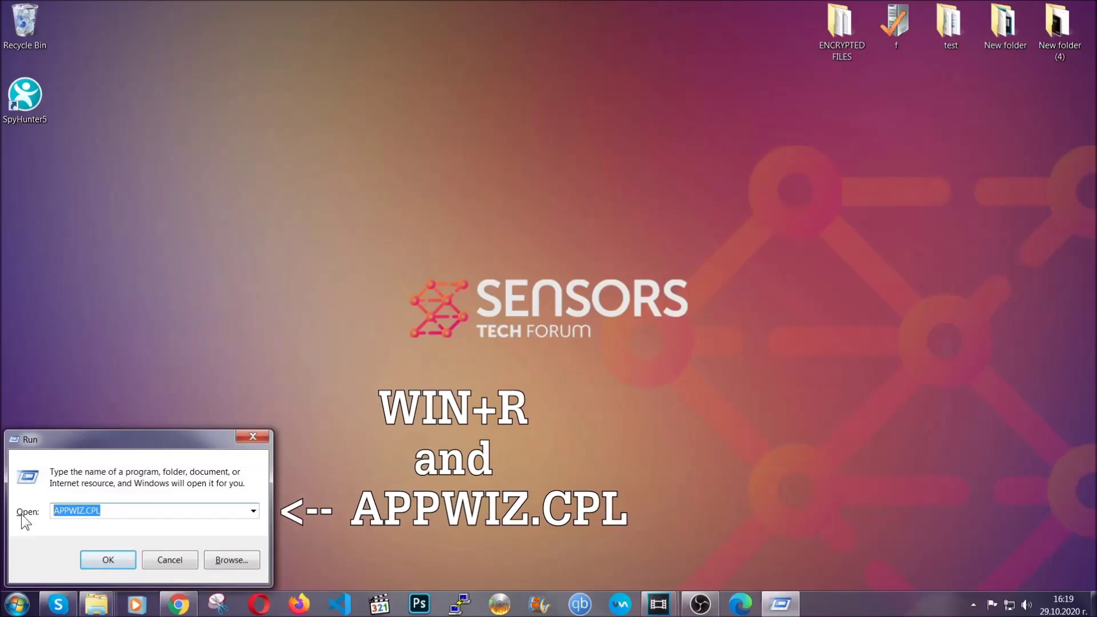
{"action": "left_click", "coordinate": [107, 558]}
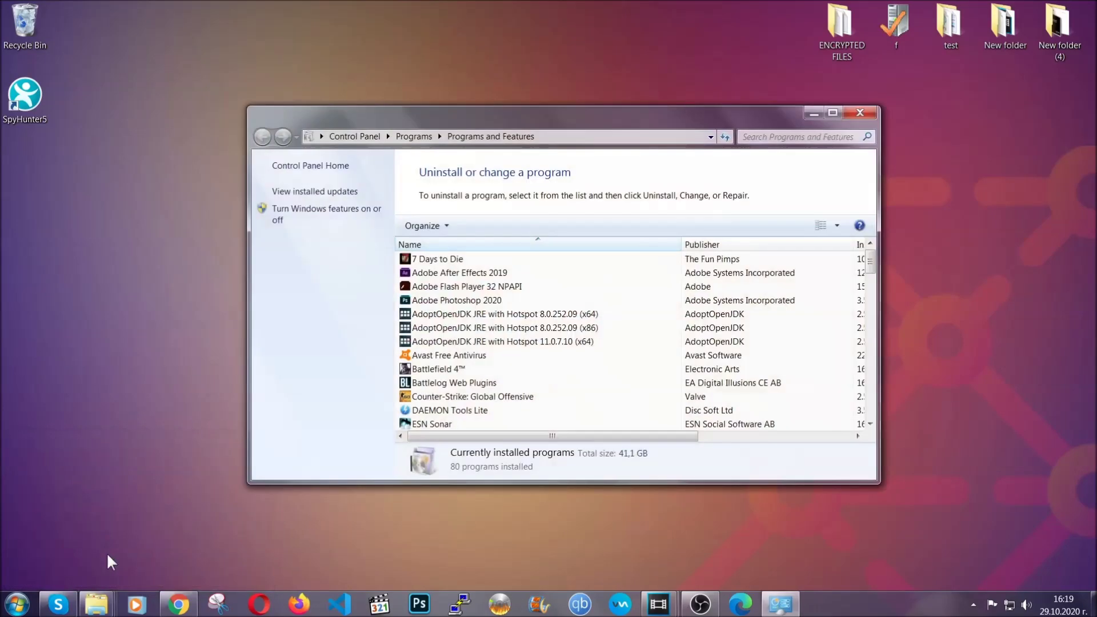
{"action": "scroll", "coordinate": [578, 308], "scroll_direction": "down", "scroll_amount": 20}
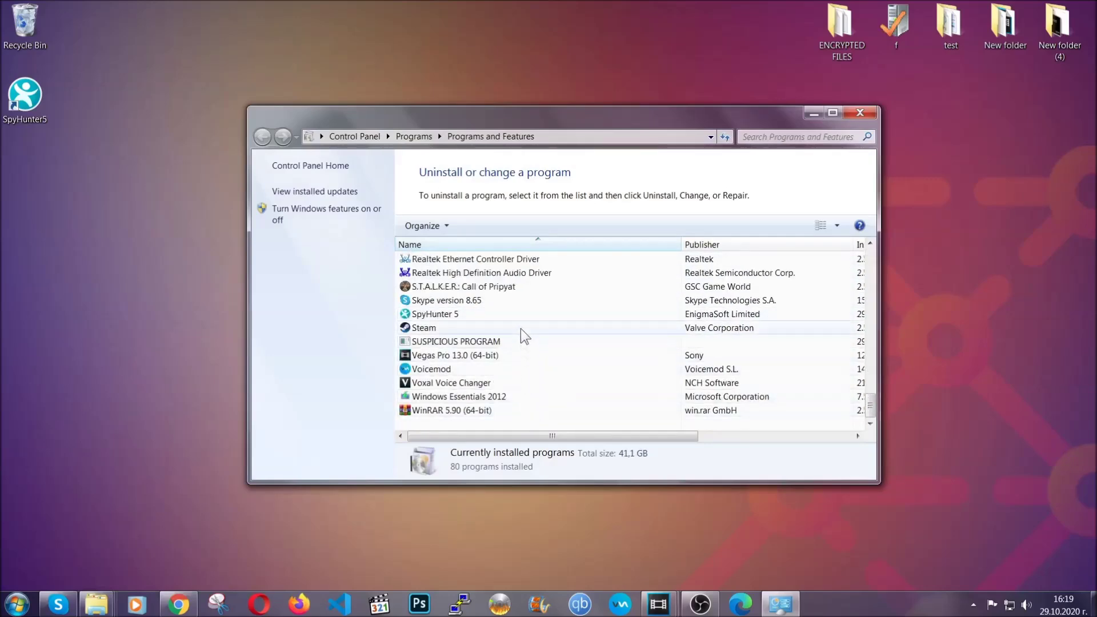
{"action": "left_click", "coordinate": [462, 343]}
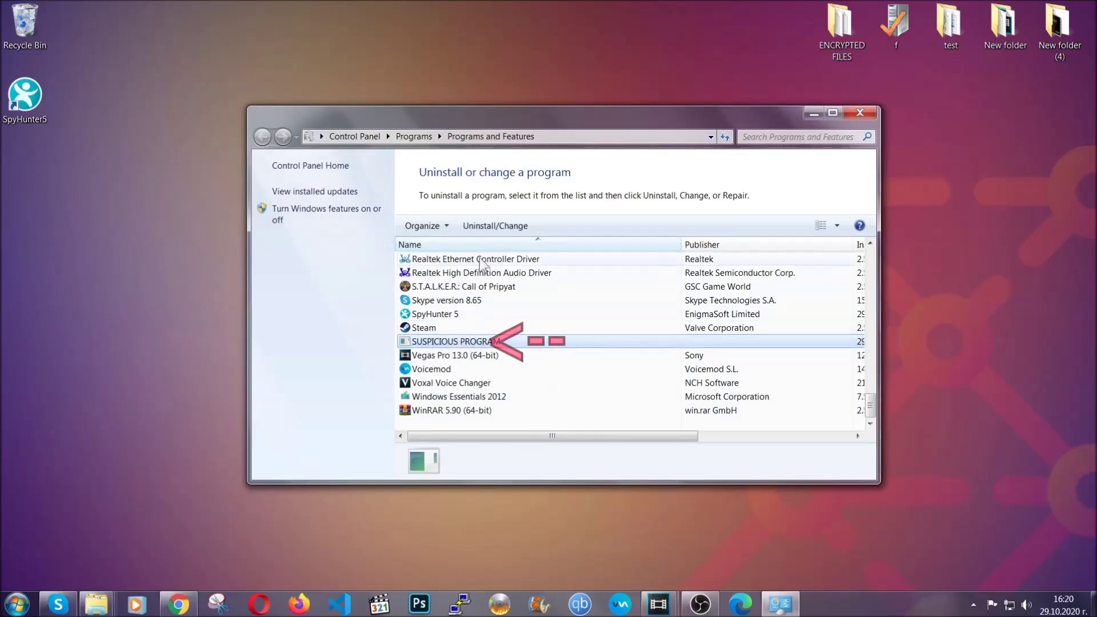
{"action": "left_click", "coordinate": [486, 225]}
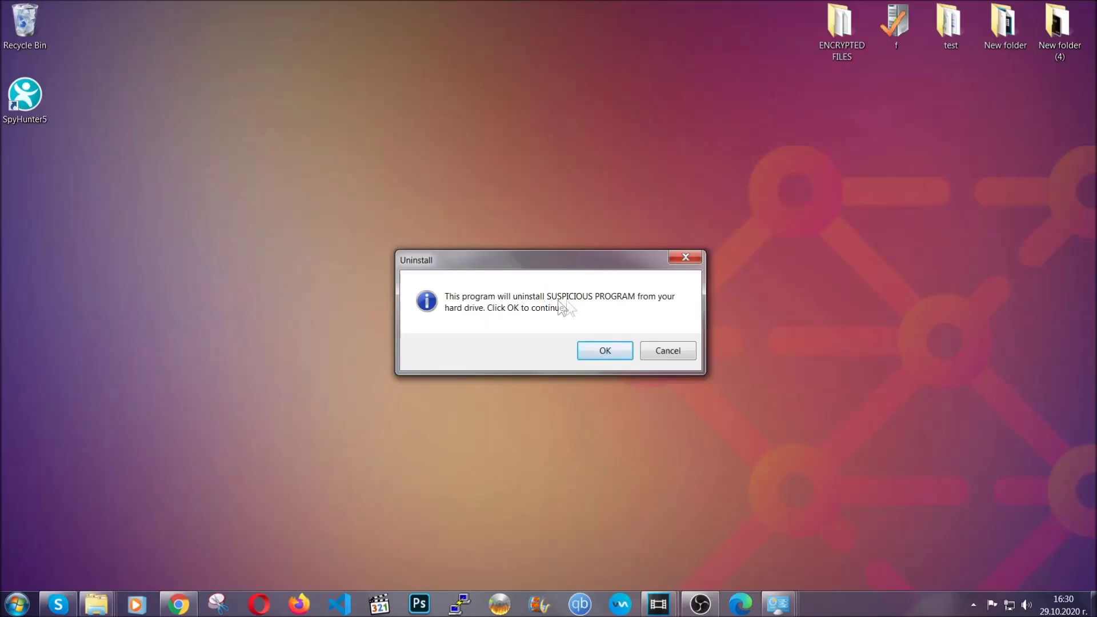
{"action": "left_click", "coordinate": [600, 357]}
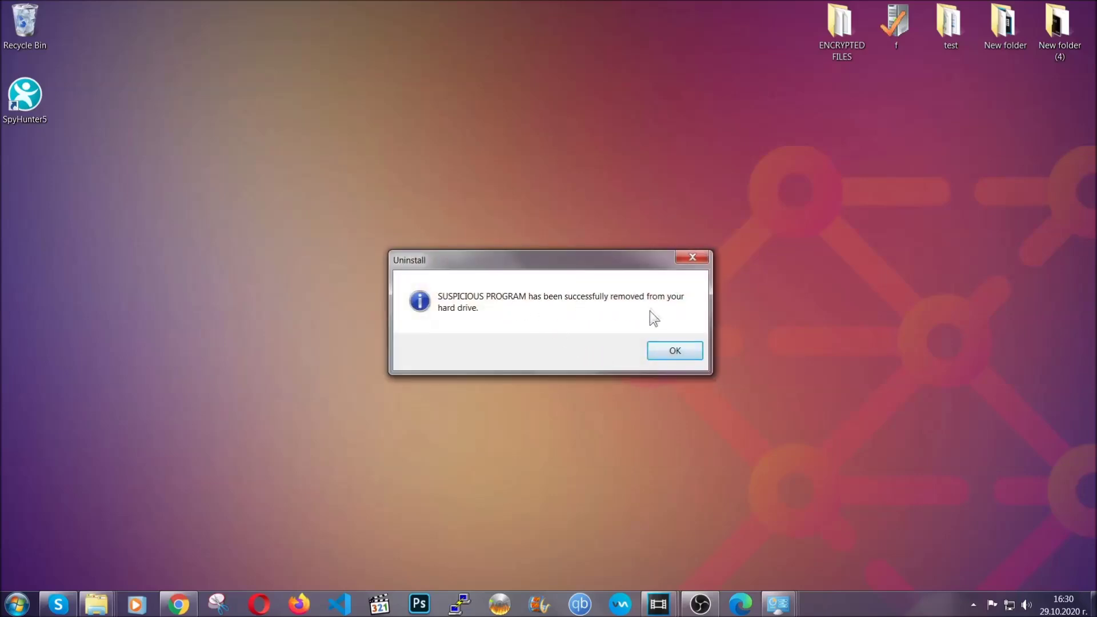
{"action": "left_click", "coordinate": [658, 349]}
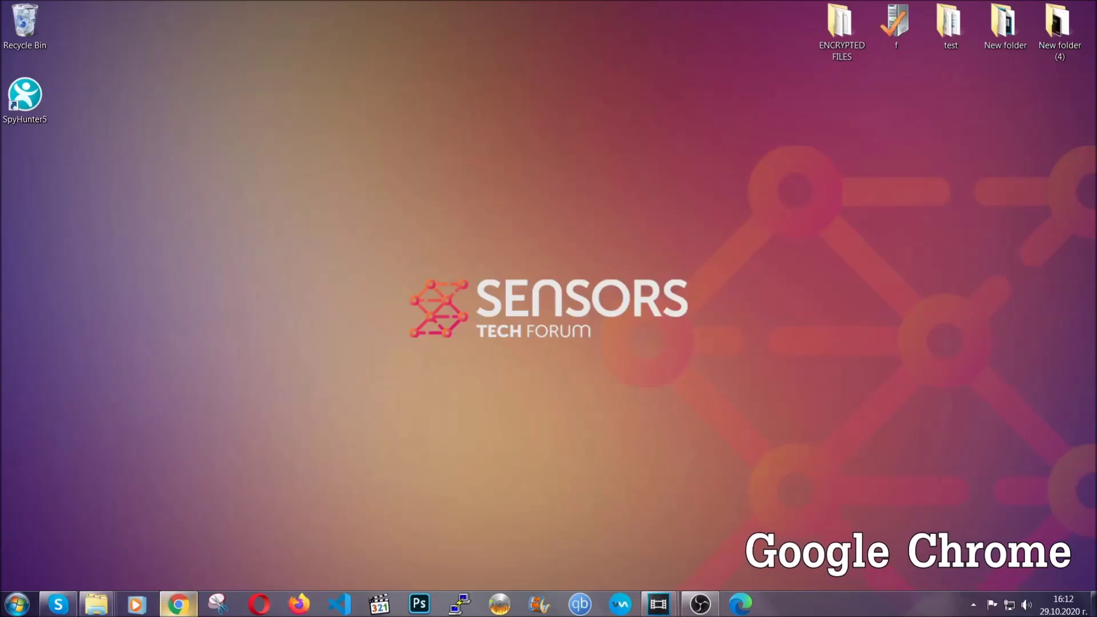
{"action": "left_click", "coordinate": [180, 604]}
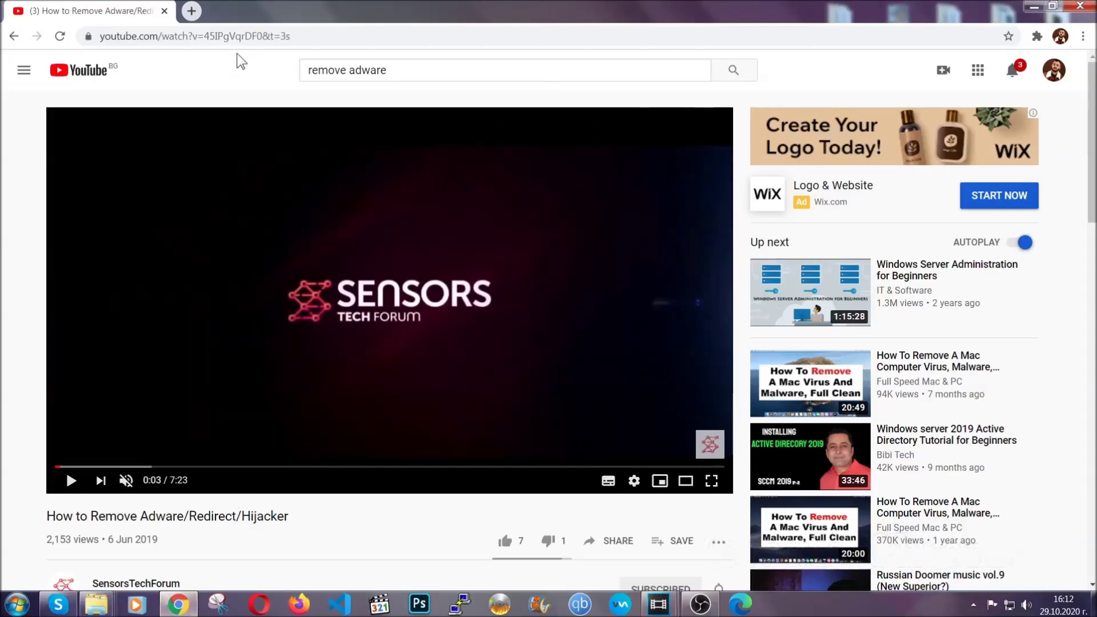
{"action": "left_click", "coordinate": [237, 37]}
{"action": "type", "text": "chro"}
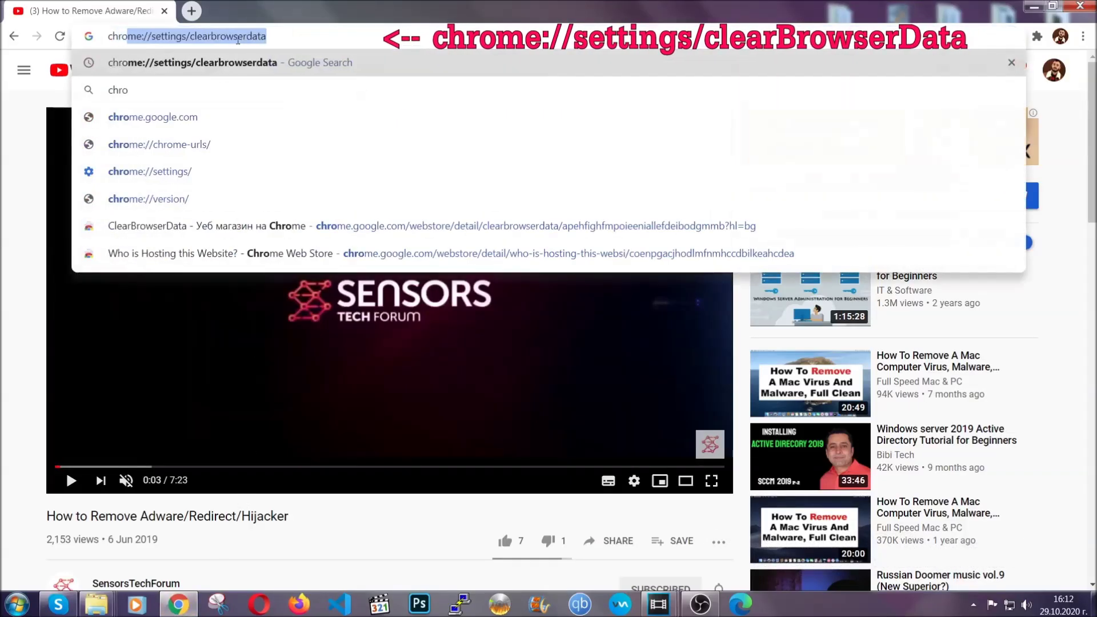
{"action": "type", "text": "me:/"}
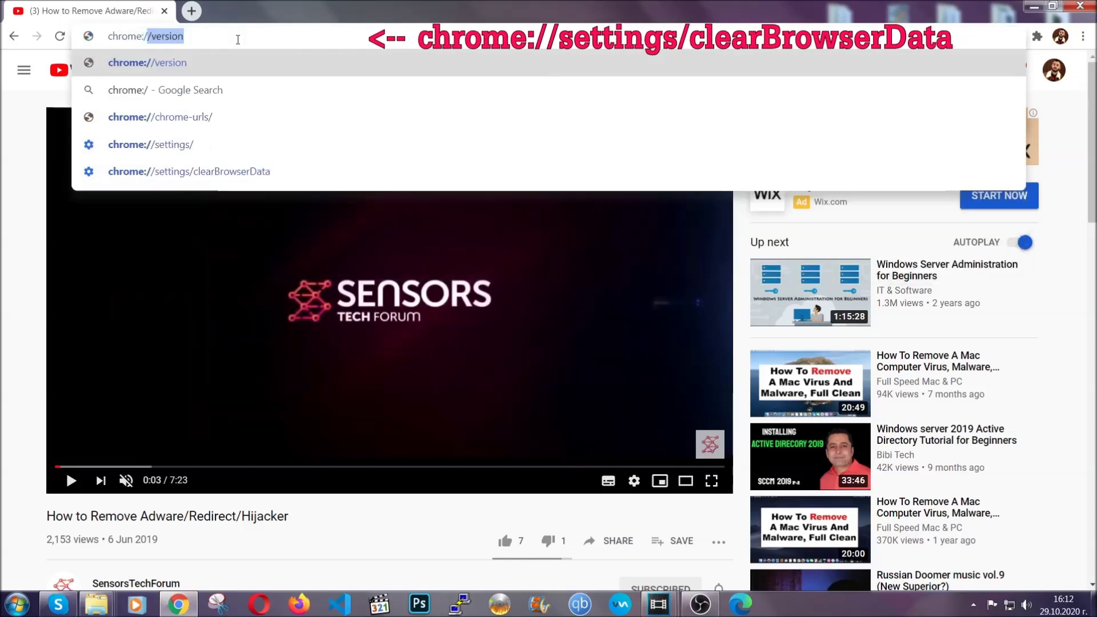
{"action": "type", "text": "/setting"}
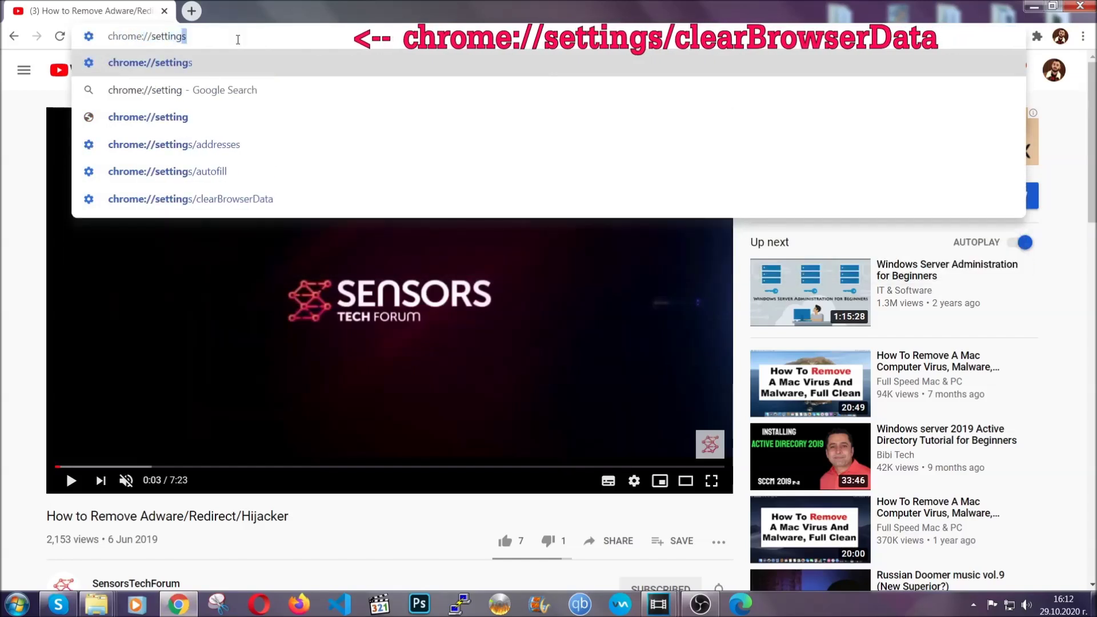
{"action": "type", "text": "s/ce"}
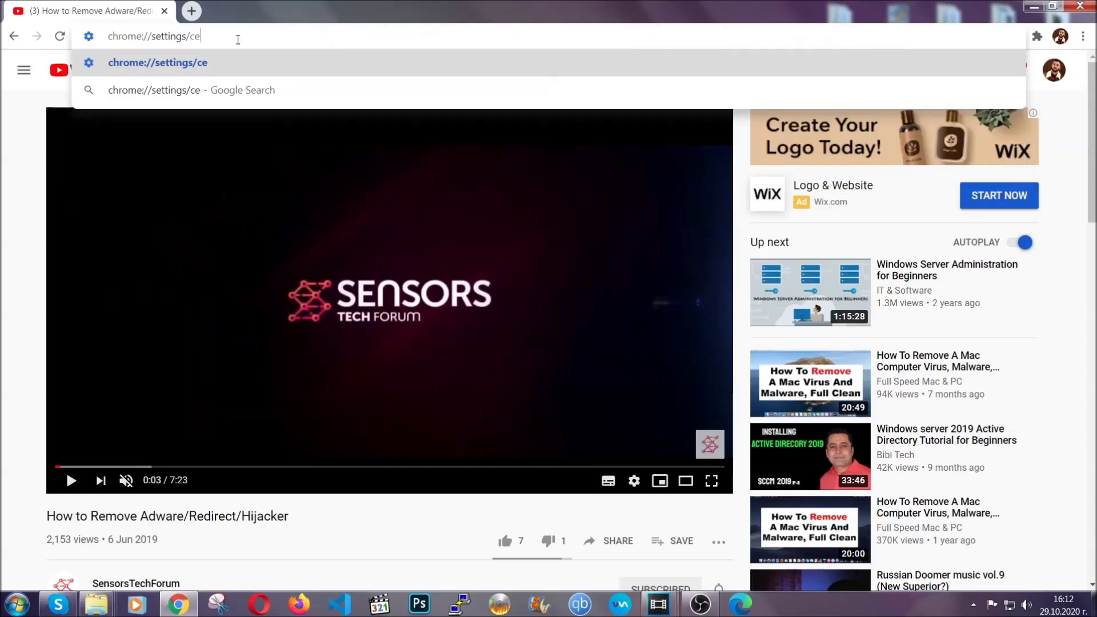
{"action": "key", "text": "BackSpace"}
{"action": "type", "text": "learBrowserData"}
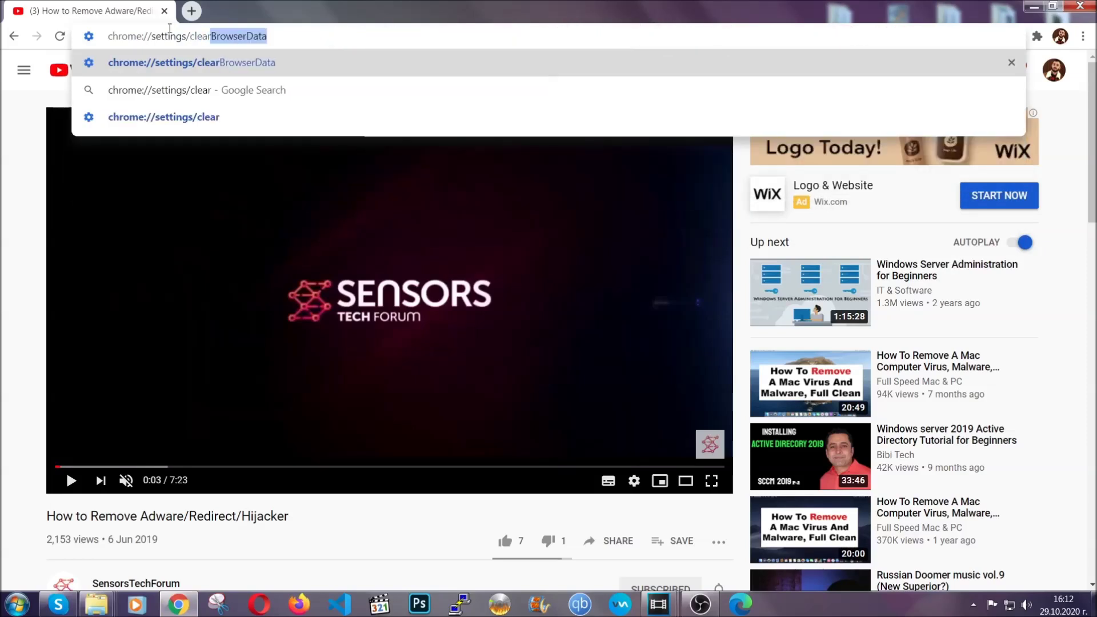
{"action": "left_click", "coordinate": [162, 64]}
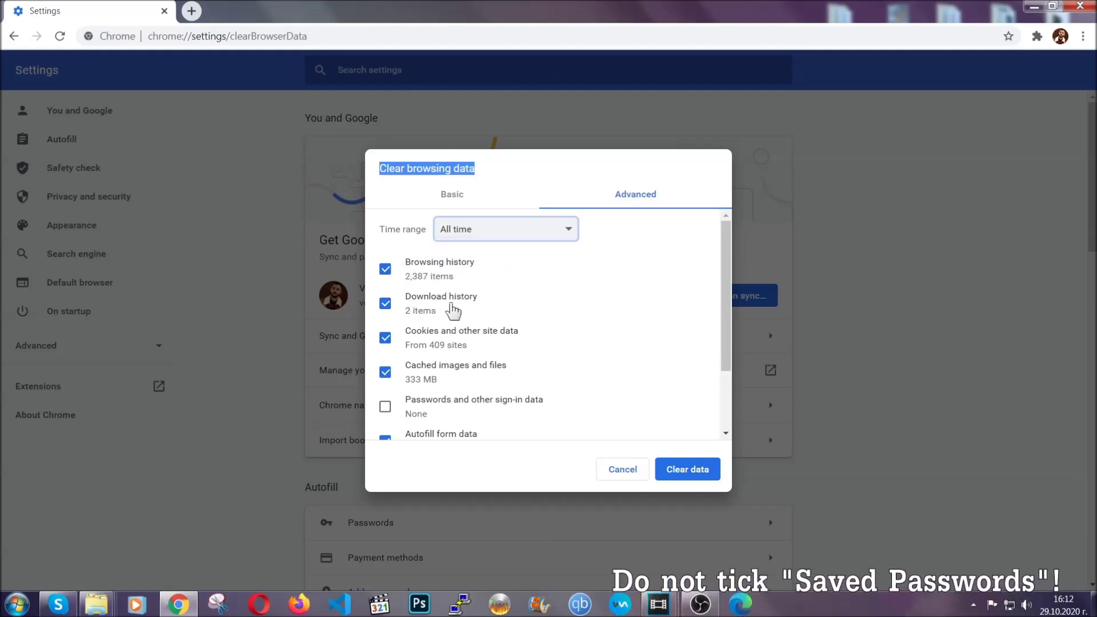
{"action": "scroll", "coordinate": [434, 372], "scroll_direction": "down", "scroll_amount": 2}
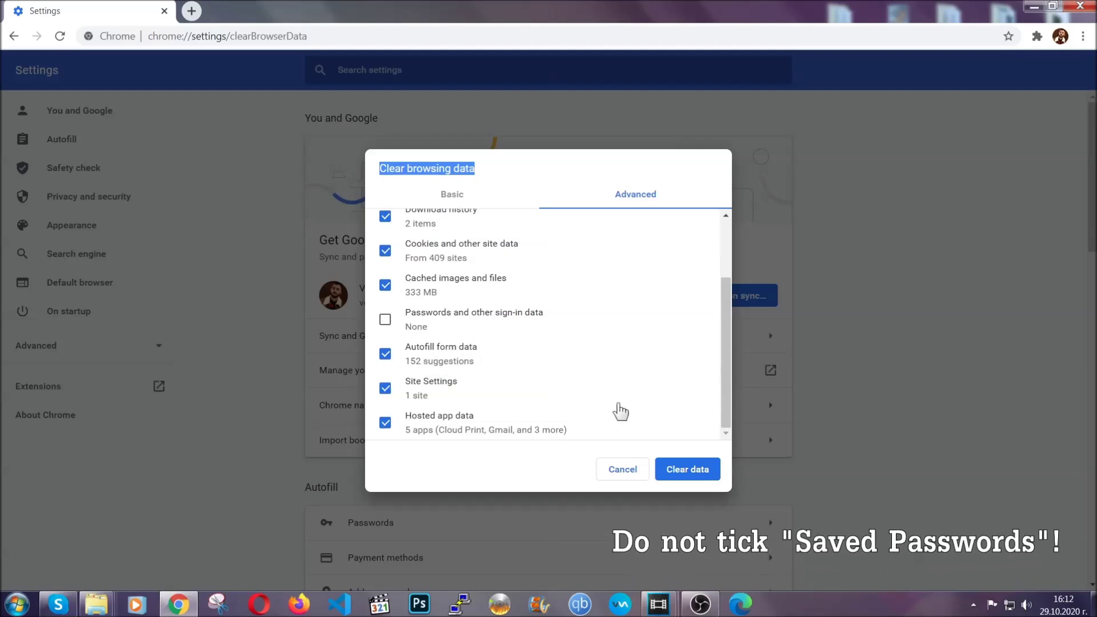
{"action": "left_click", "coordinate": [674, 469]}
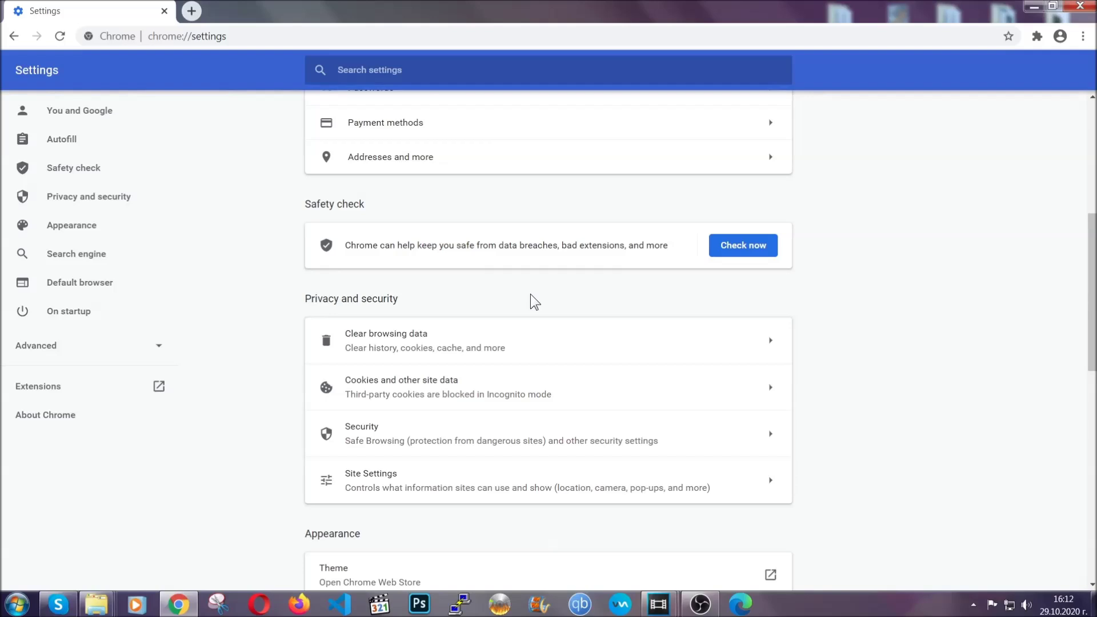
{"action": "left_click", "coordinate": [1084, 38]}
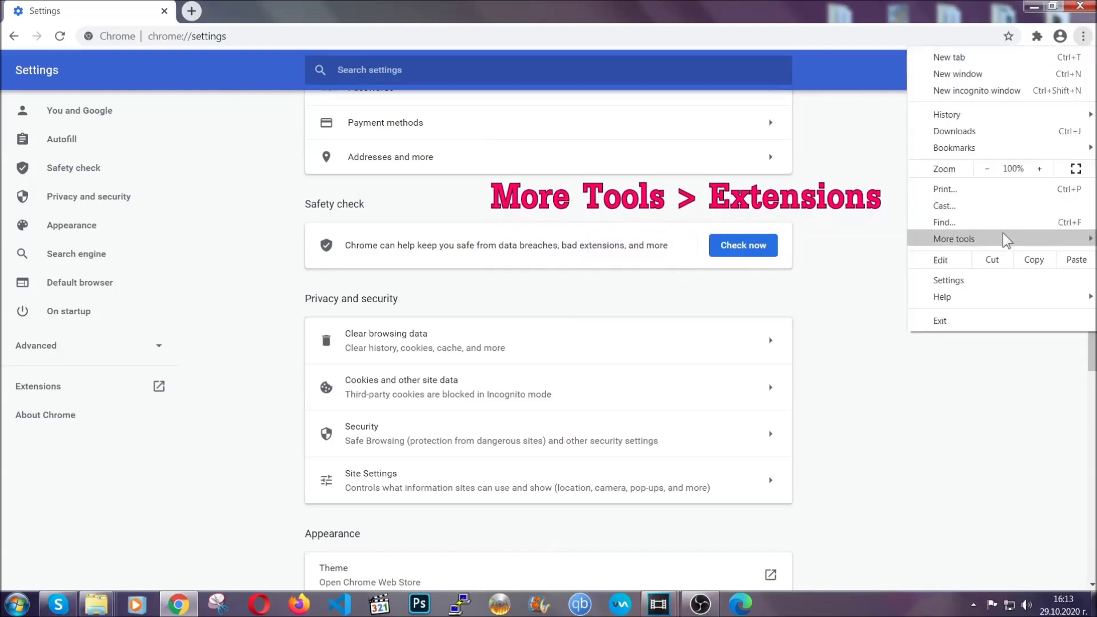
{"action": "mouse_move", "coordinate": [1003, 233]}
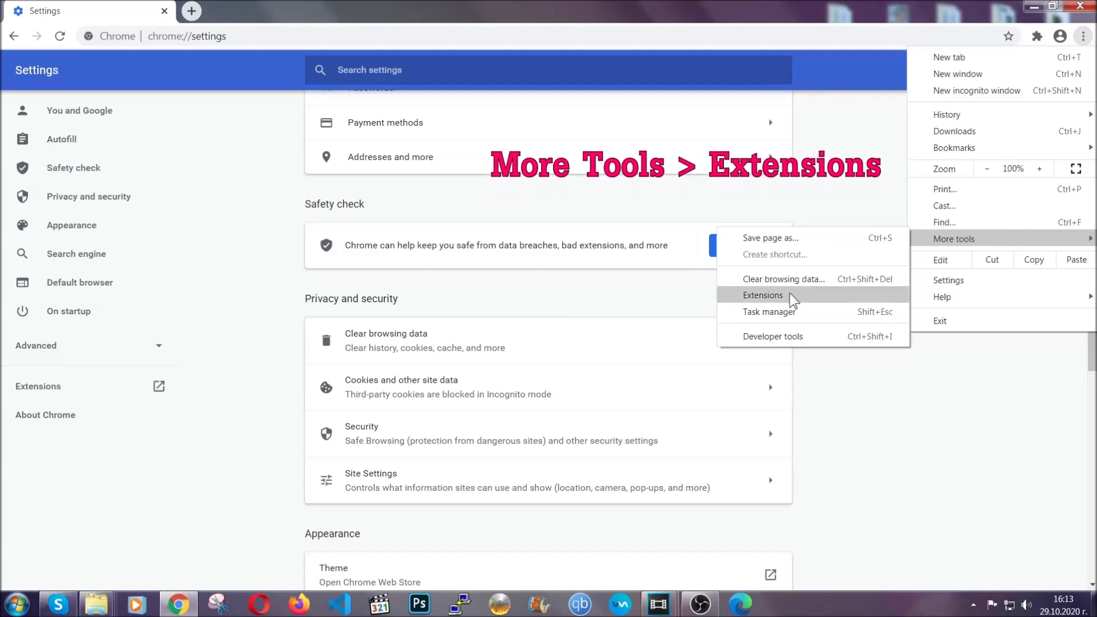
{"action": "left_click", "coordinate": [763, 296]}
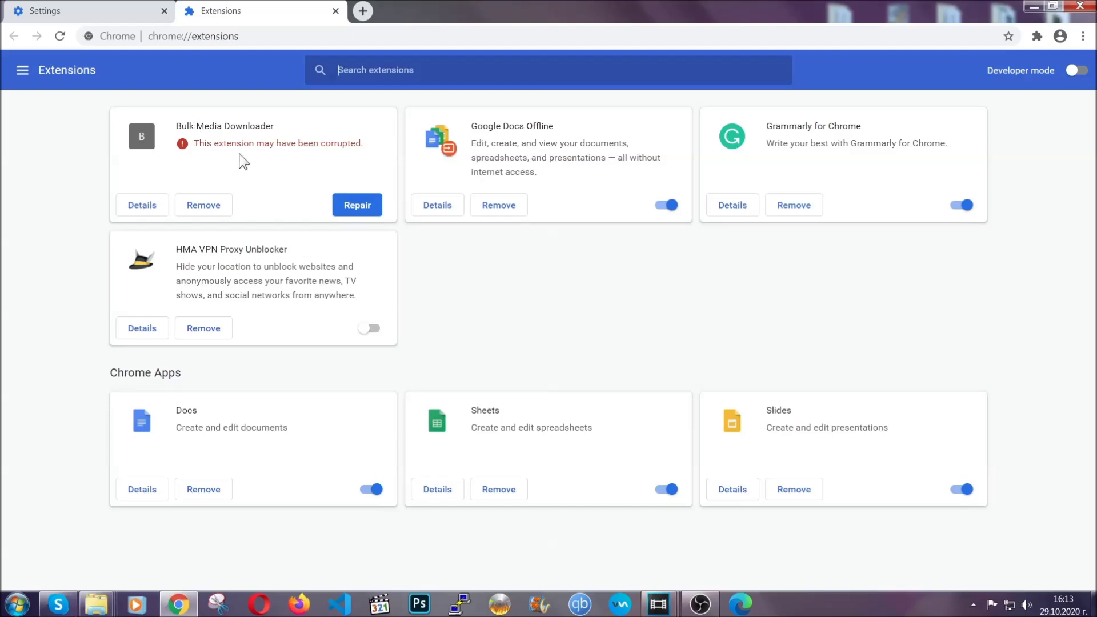
{"action": "left_click", "coordinate": [203, 205]}
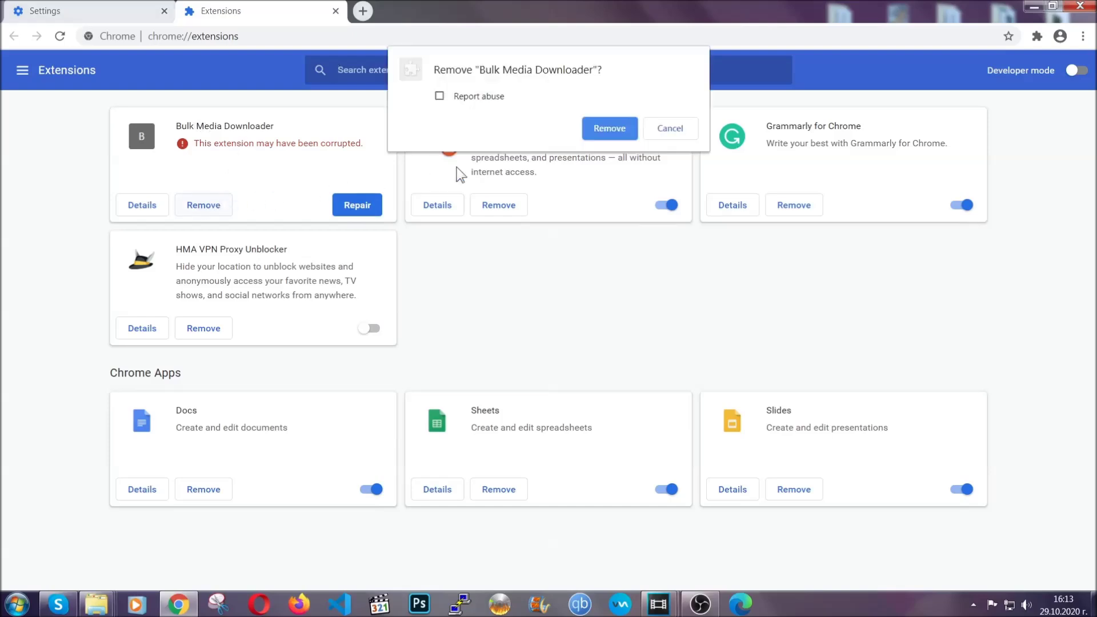
{"action": "left_click", "coordinate": [592, 127]}
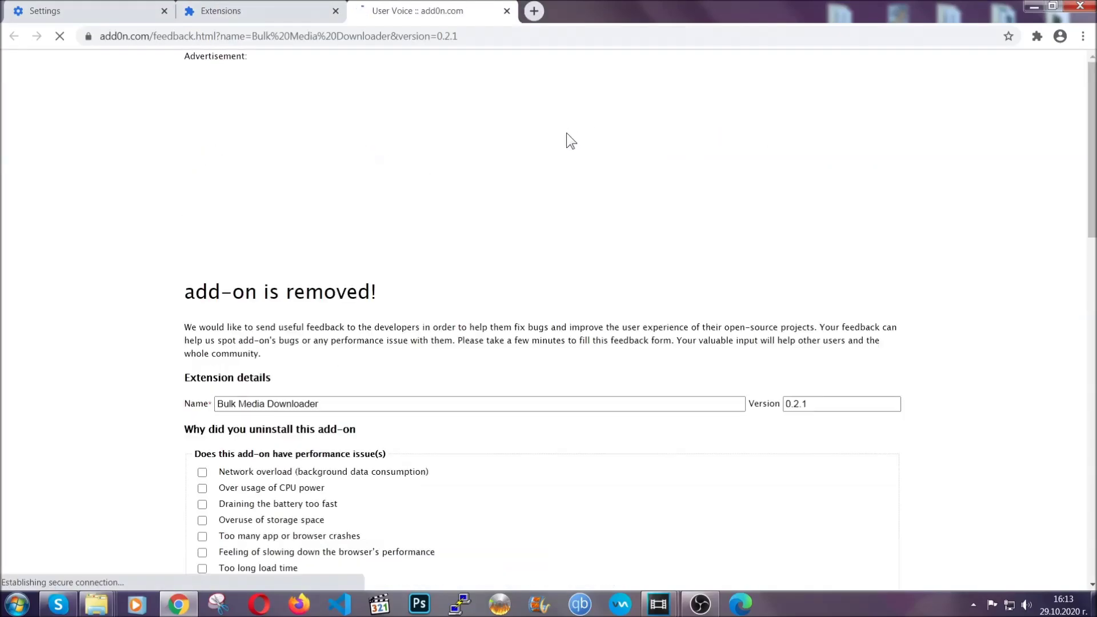
{"action": "left_click", "coordinate": [279, 12]}
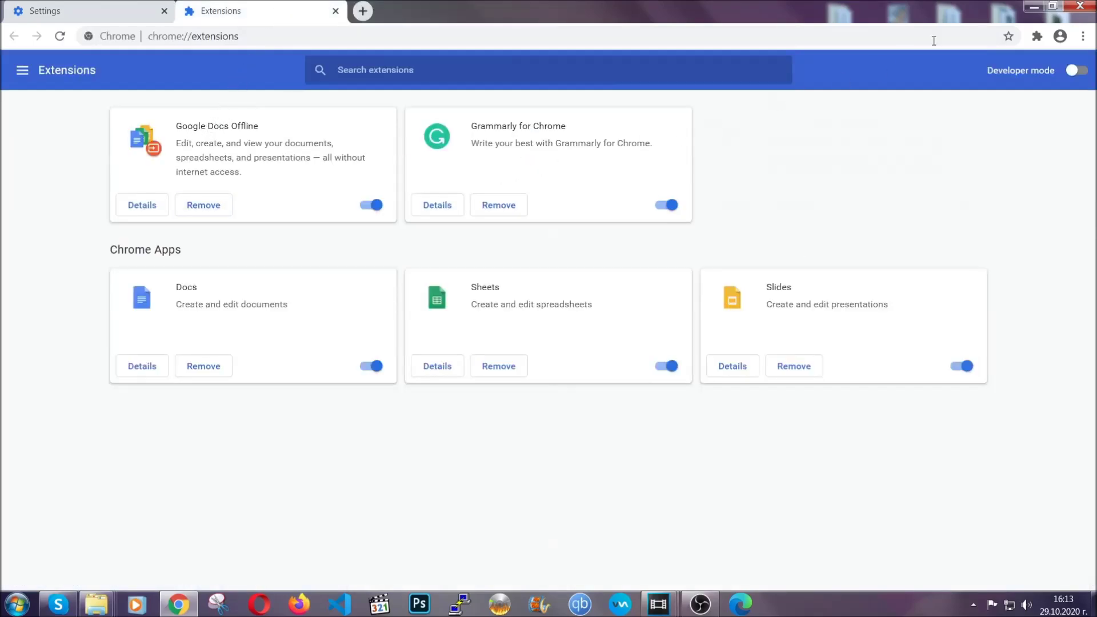
{"action": "left_click", "coordinate": [1026, 5]}
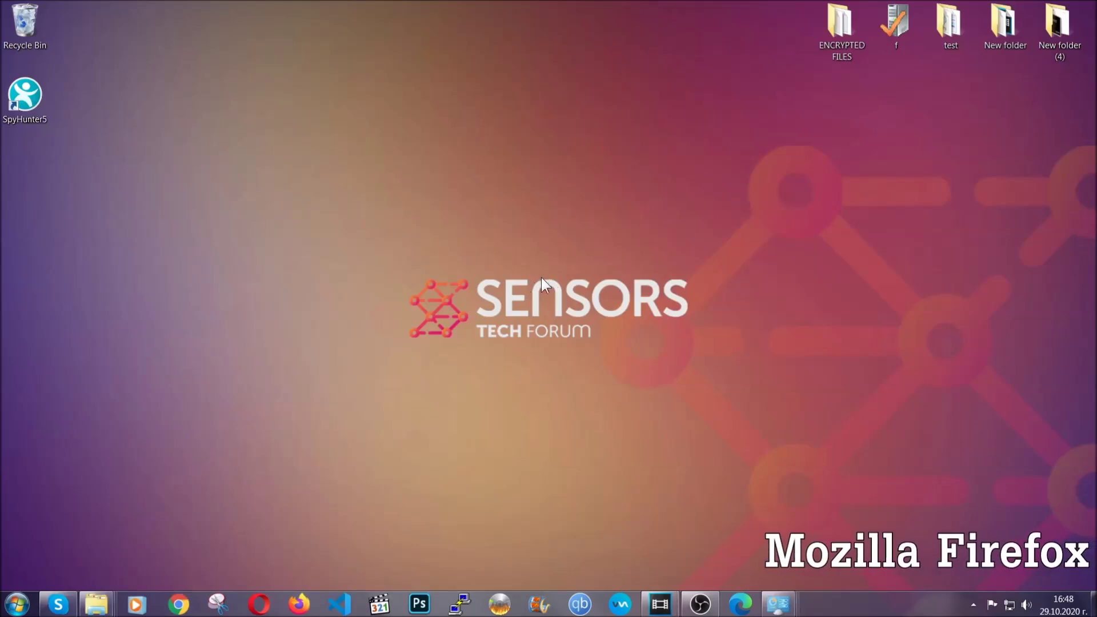
{"action": "left_click", "coordinate": [298, 602]}
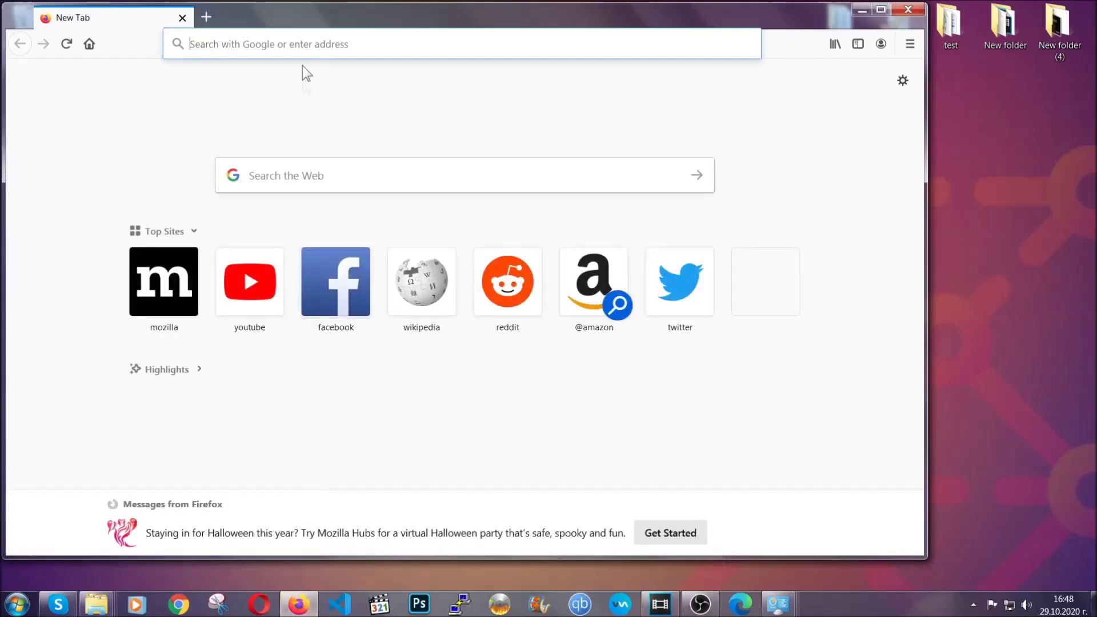
{"action": "left_click", "coordinate": [302, 44]}
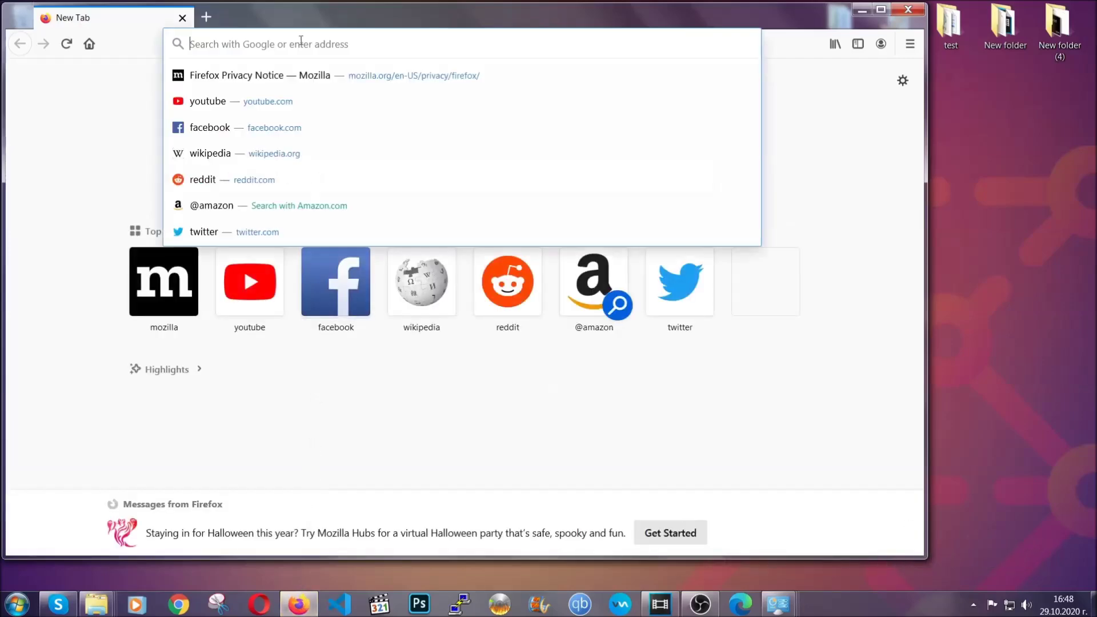
{"action": "type", "text": "about:support"}
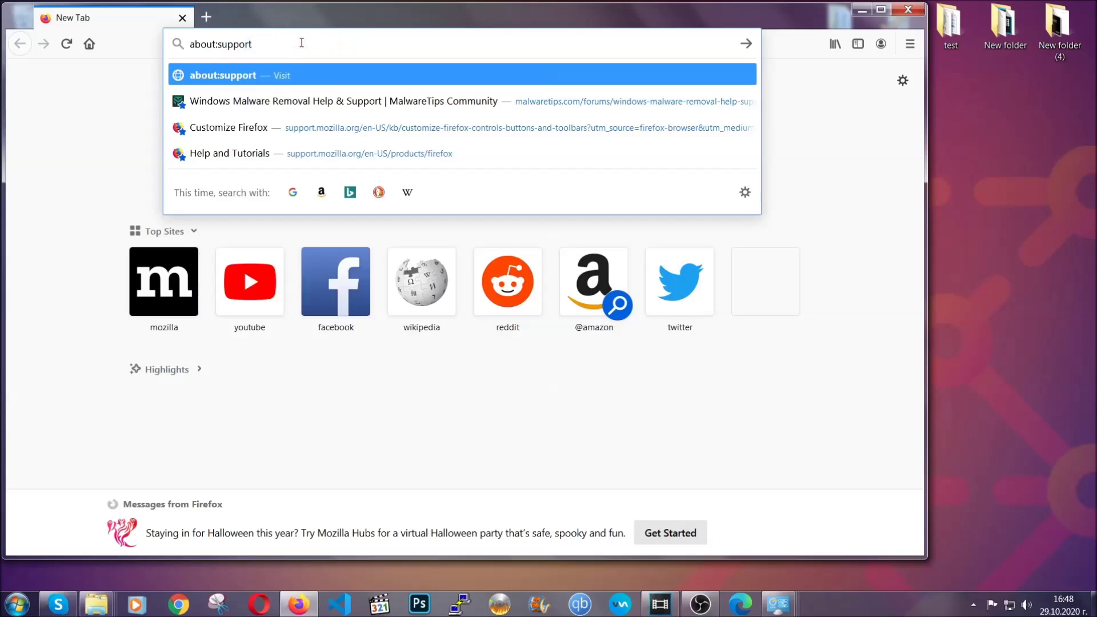
{"action": "key", "text": "Return"}
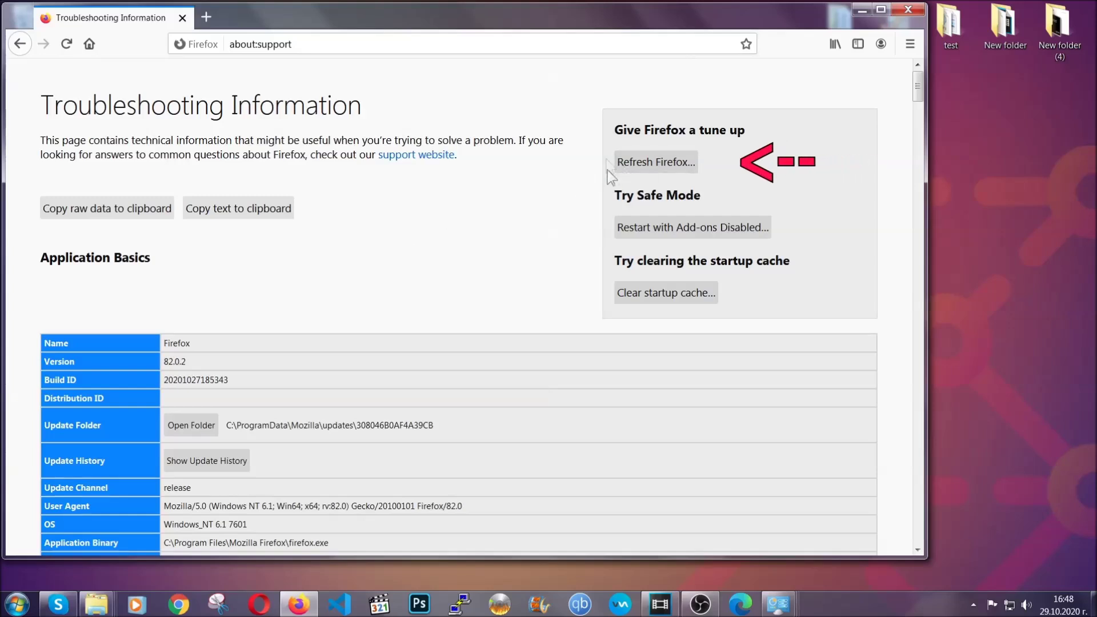
{"action": "left_click", "coordinate": [649, 167]}
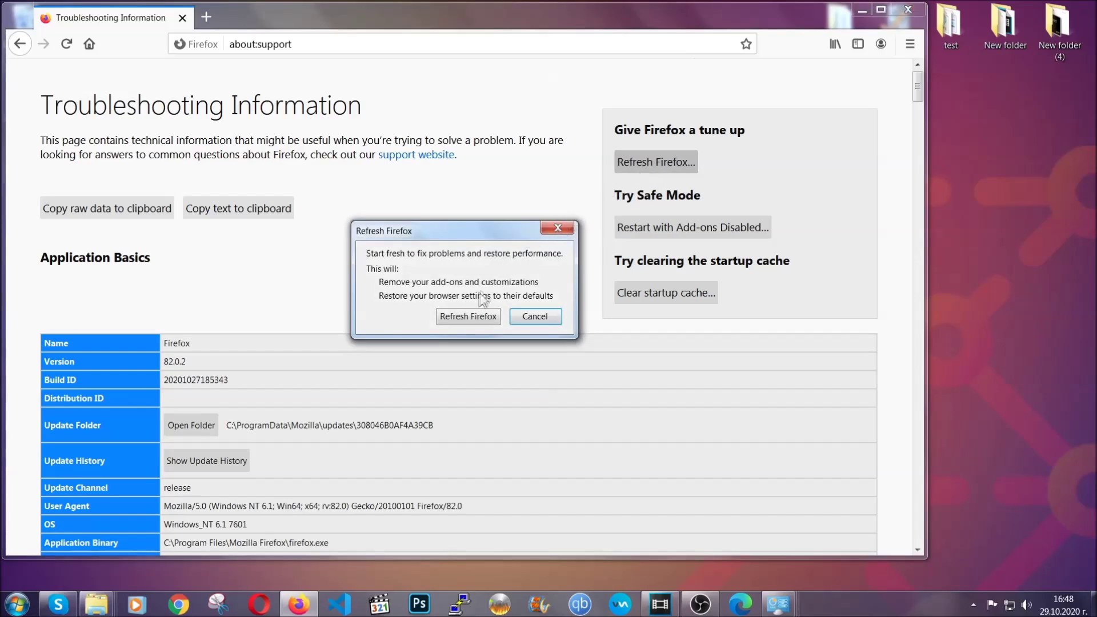
{"action": "left_click", "coordinate": [467, 318]}
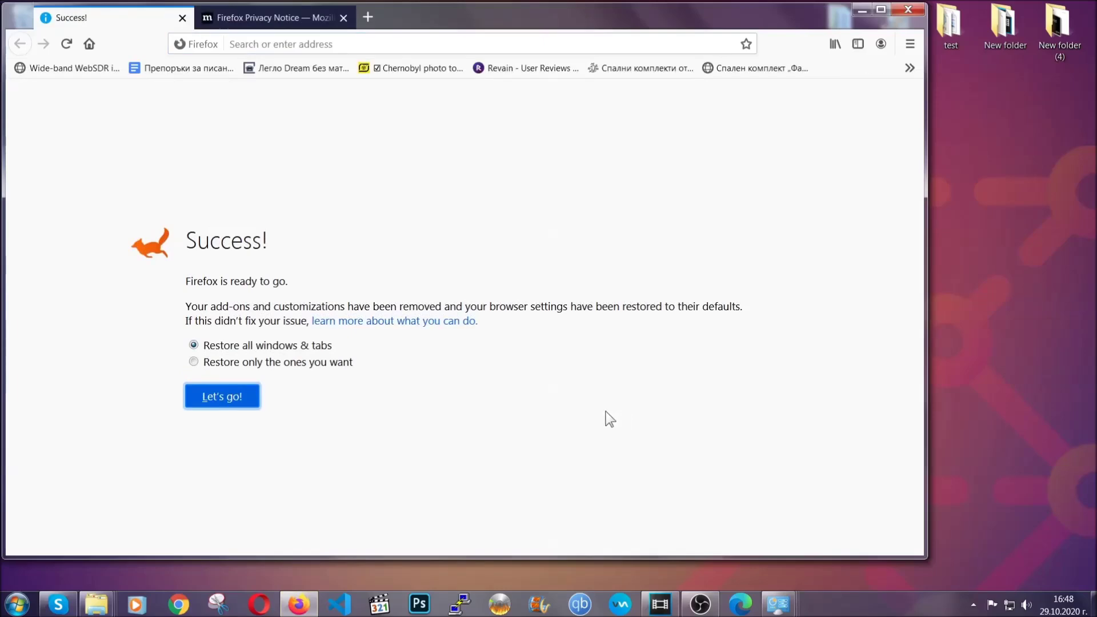
{"action": "left_click", "coordinate": [859, 10]}
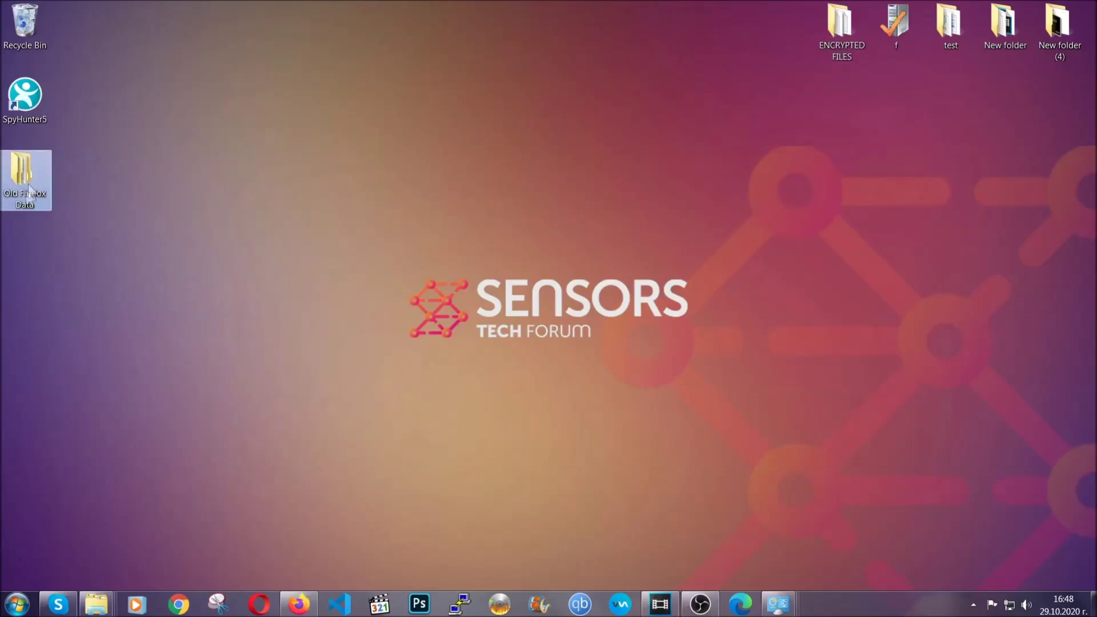
{"action": "mouse_move", "coordinate": [15, 208]}
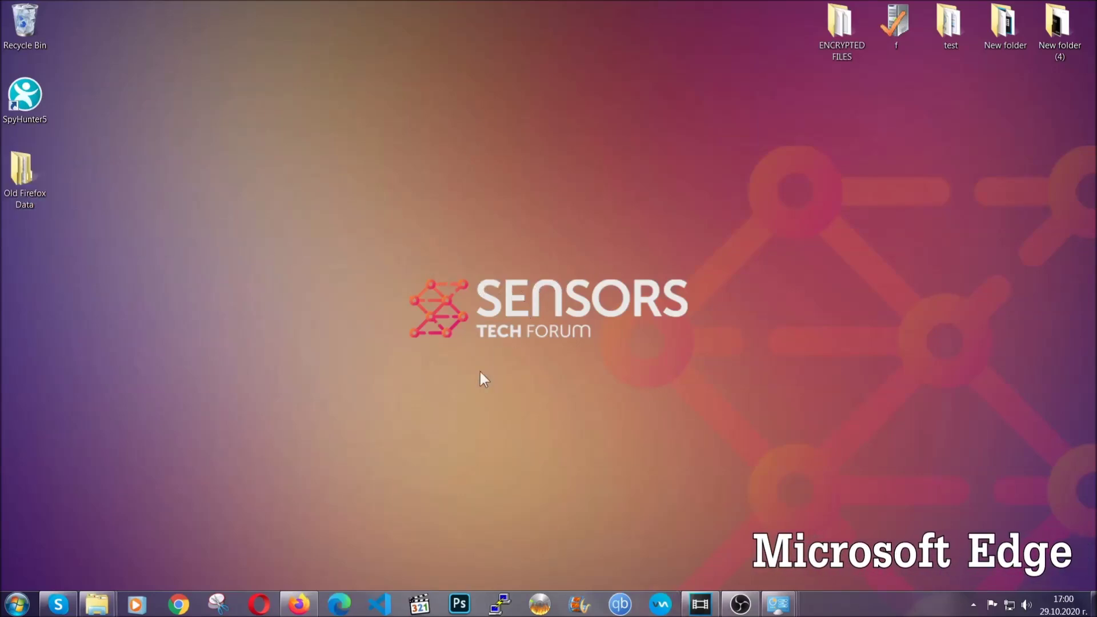
{"action": "left_click", "coordinate": [339, 602]}
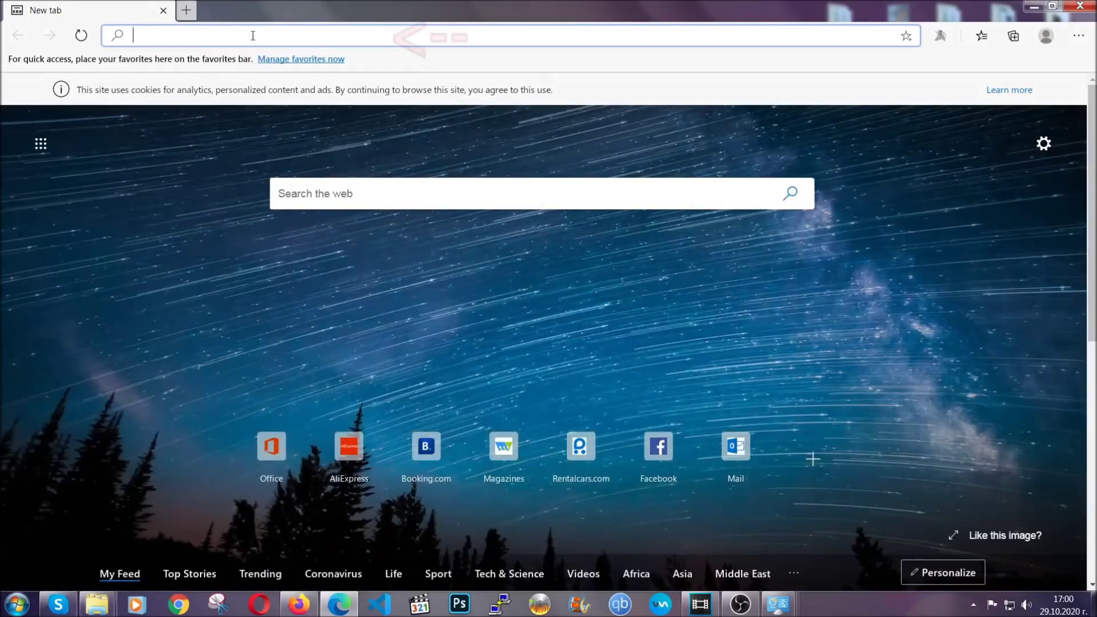
{"action": "type", "text": "edge:"}
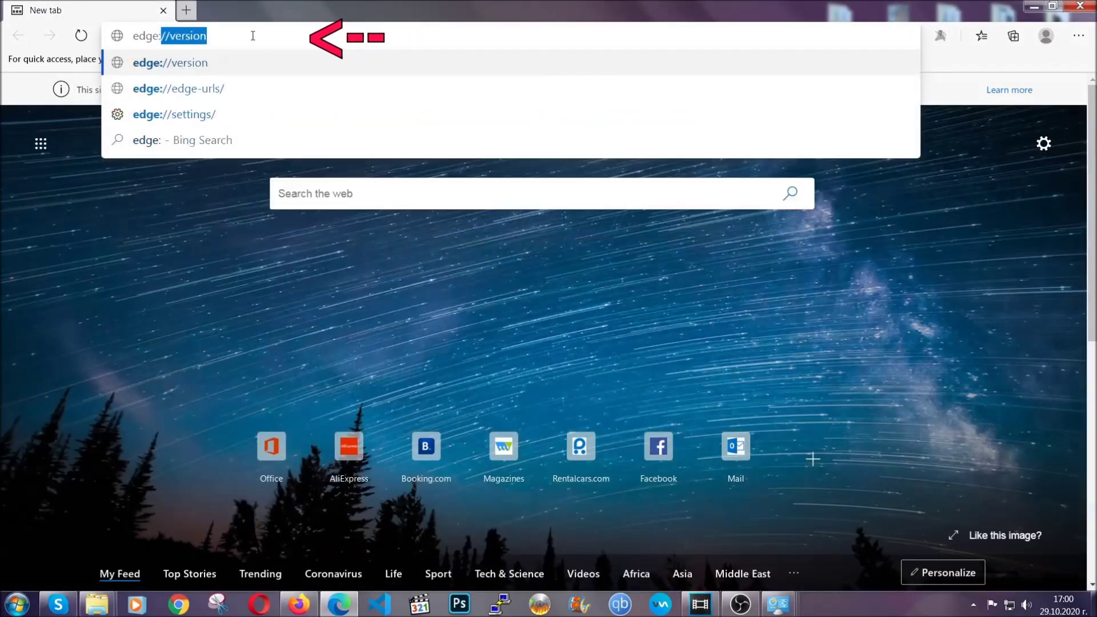
{"action": "type", "text": "//settings/"}
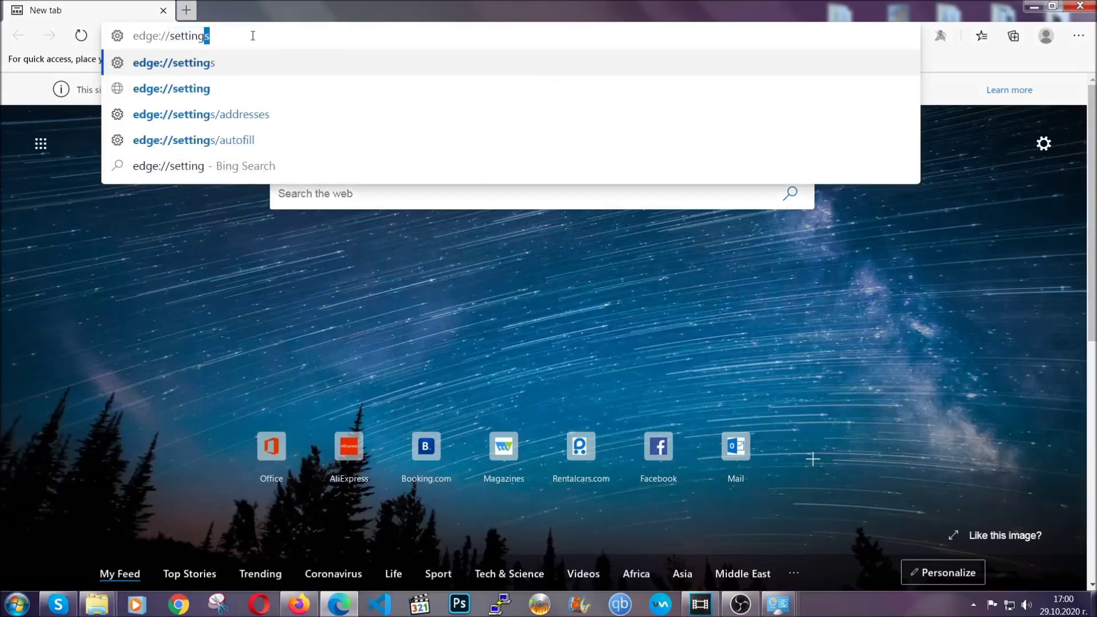
{"action": "type", "text": "clear"}
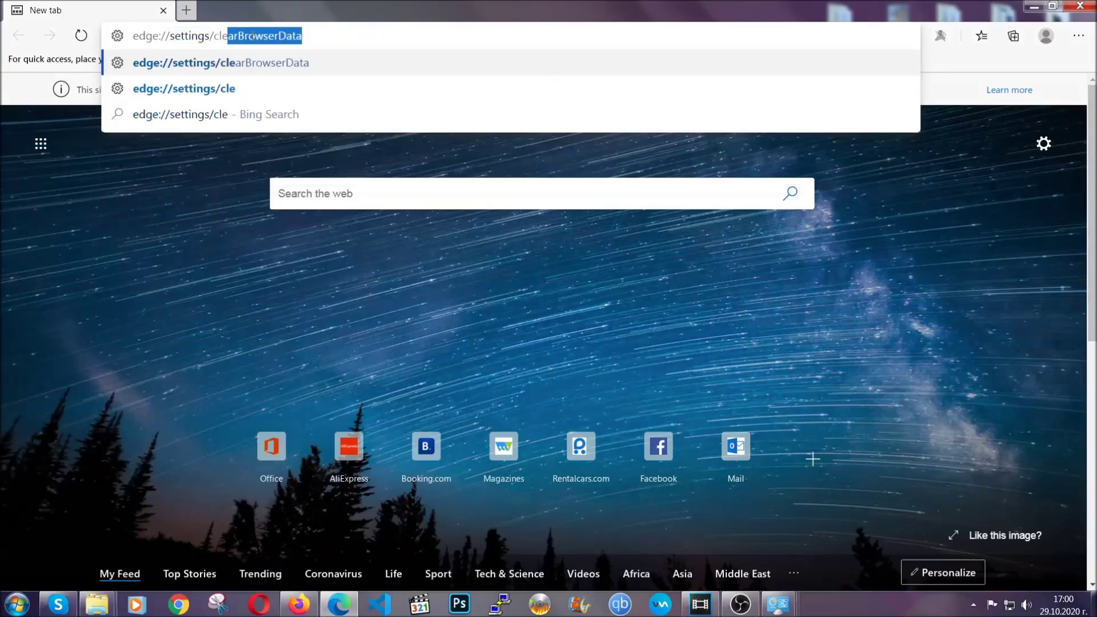
{"action": "type", "text": "BrowserDa"}
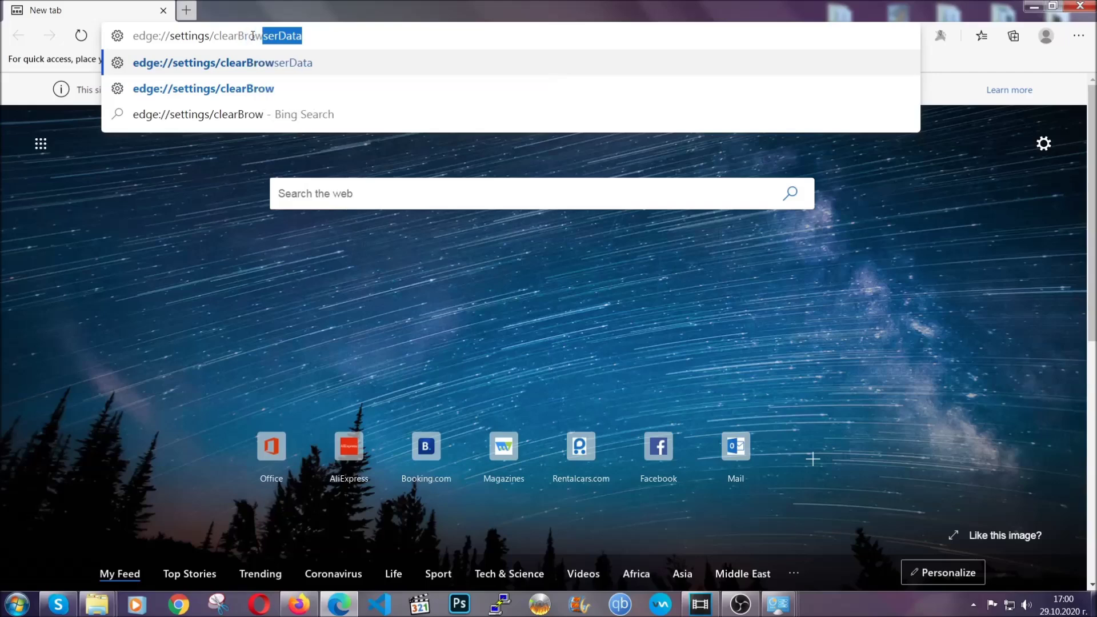
{"action": "type", "text": "ta"}
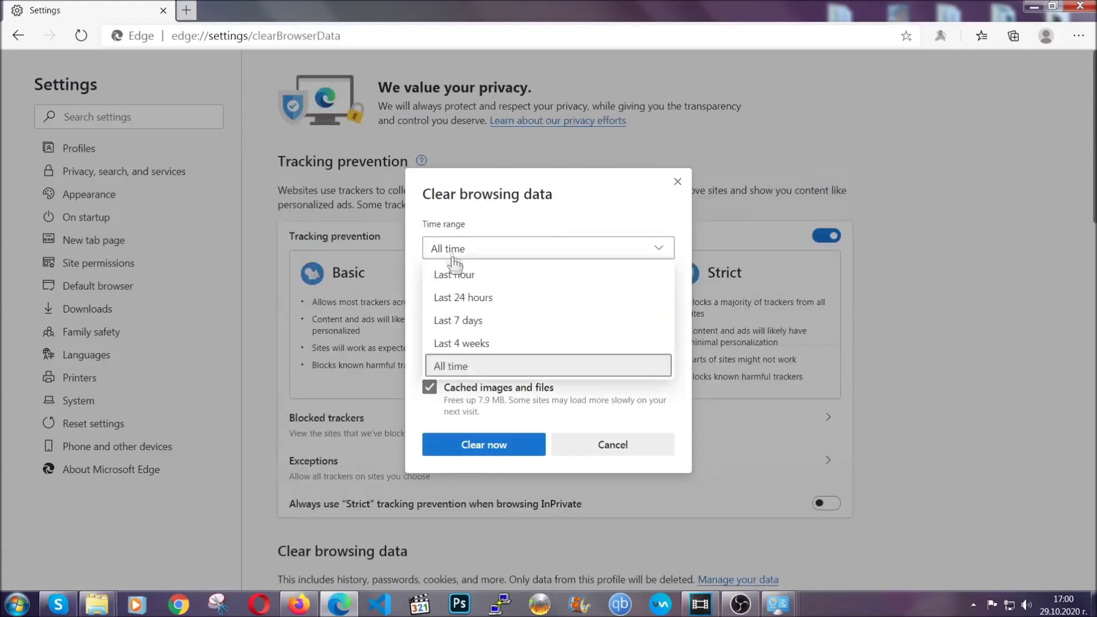
{"action": "left_click", "coordinate": [454, 367]}
{"action": "scroll", "coordinate": [461, 347], "scroll_direction": "down", "scroll_amount": 3}
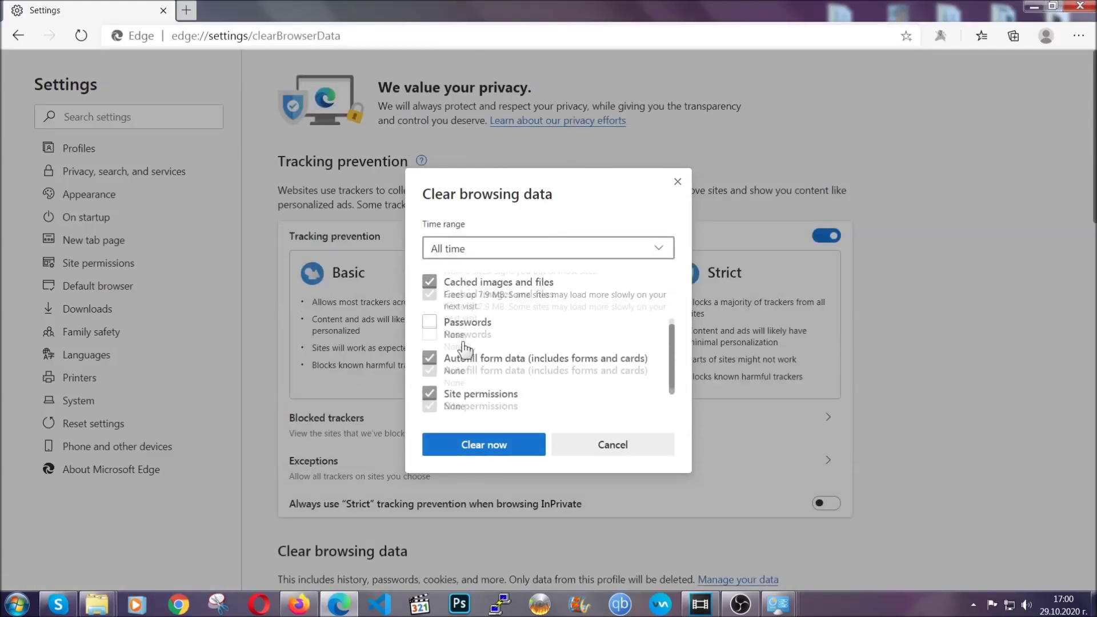
{"action": "left_click", "coordinate": [477, 449]}
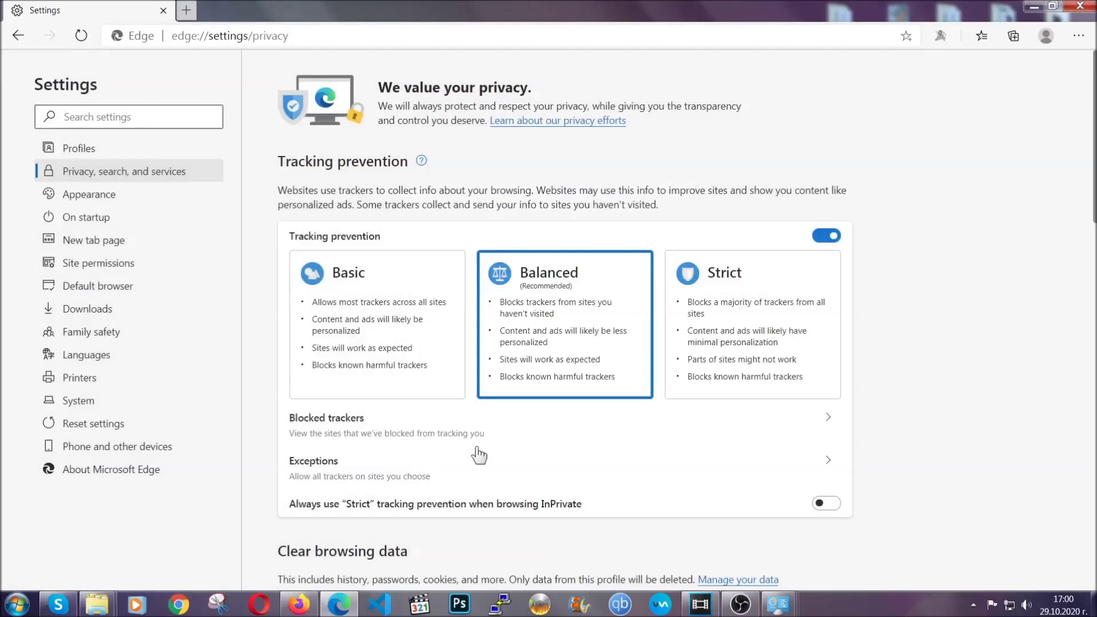
{"action": "left_click", "coordinate": [1079, 36]}
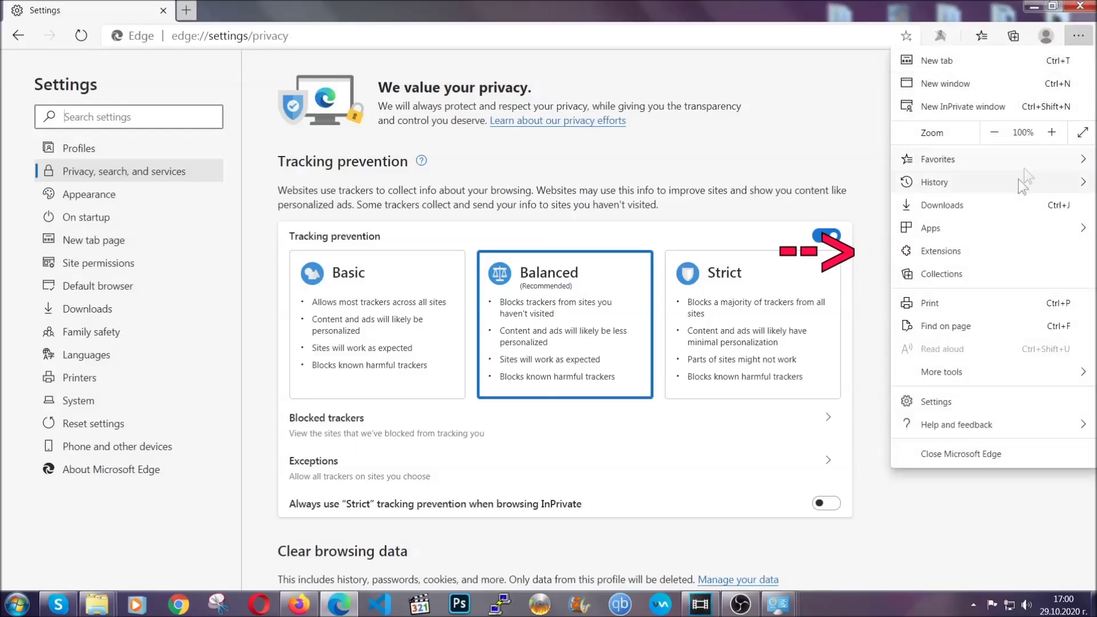
{"action": "left_click", "coordinate": [999, 243]}
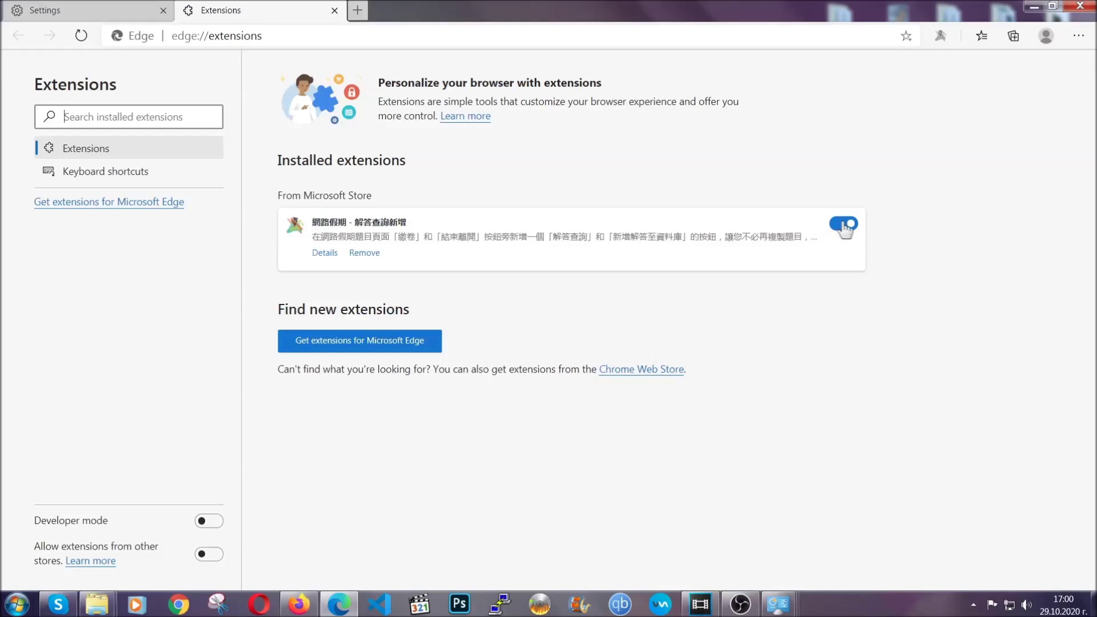
{"action": "left_click", "coordinate": [359, 255]}
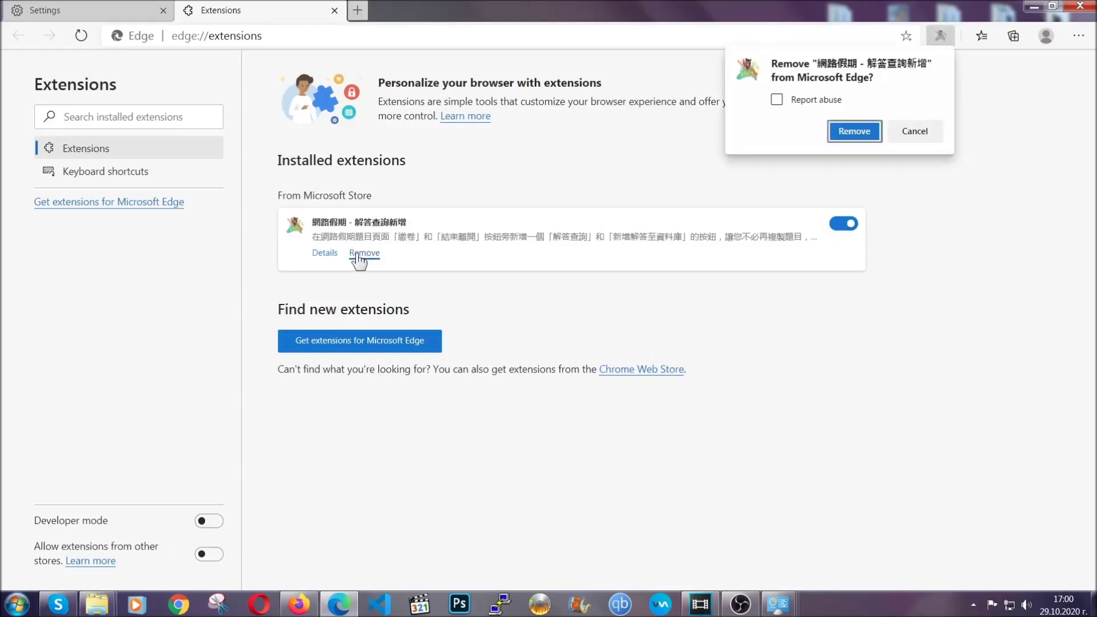
{"action": "left_click", "coordinate": [851, 133]}
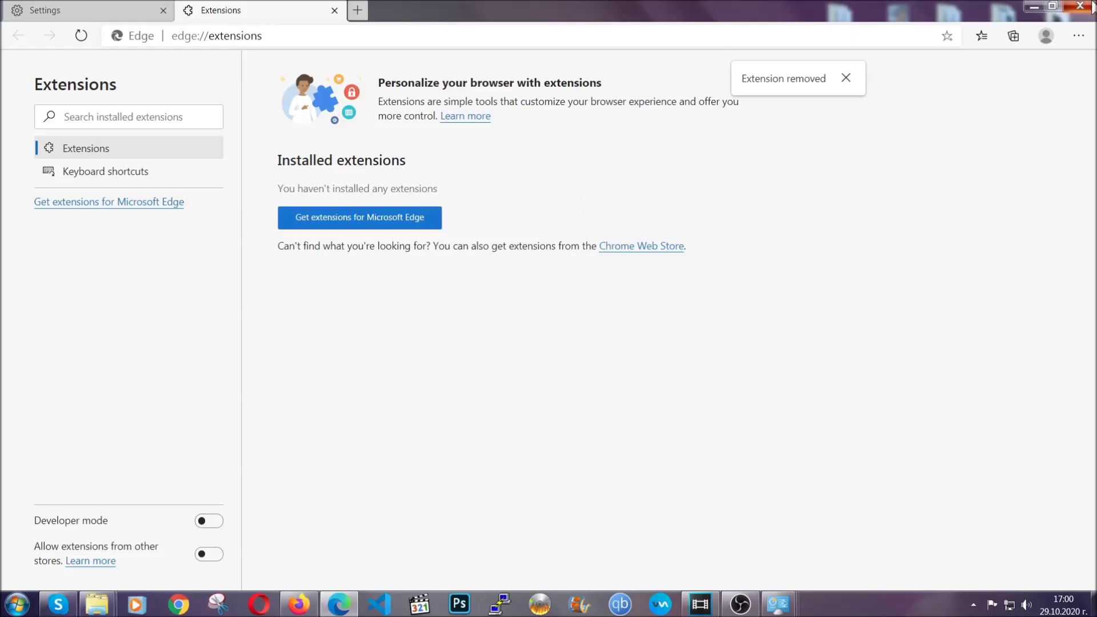
{"action": "left_click", "coordinate": [1090, 6]}
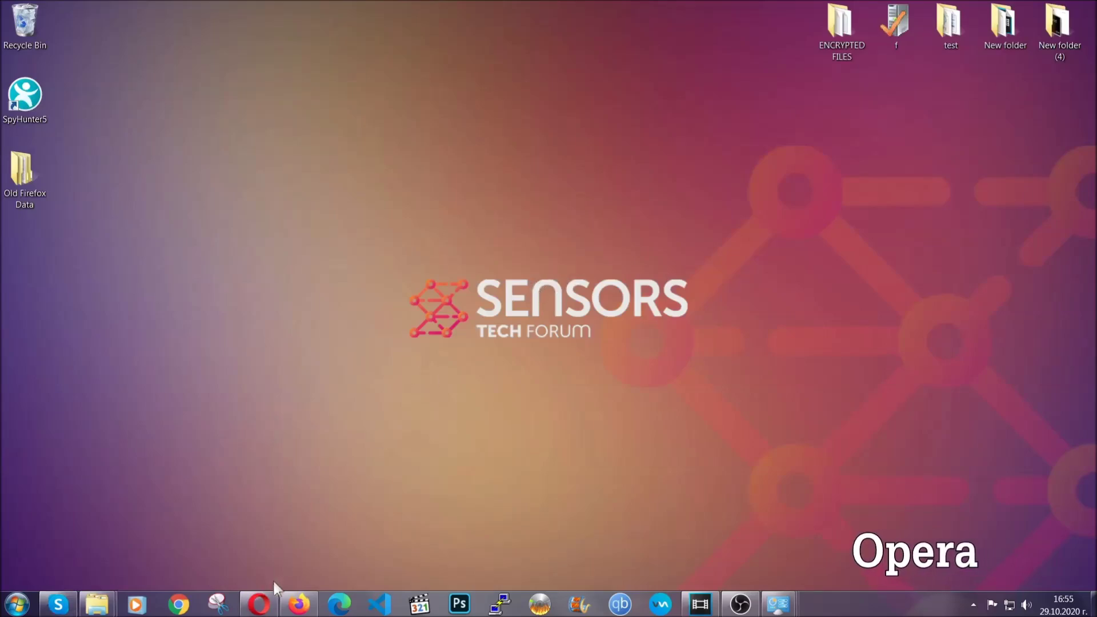
{"action": "left_click", "coordinate": [266, 601]}
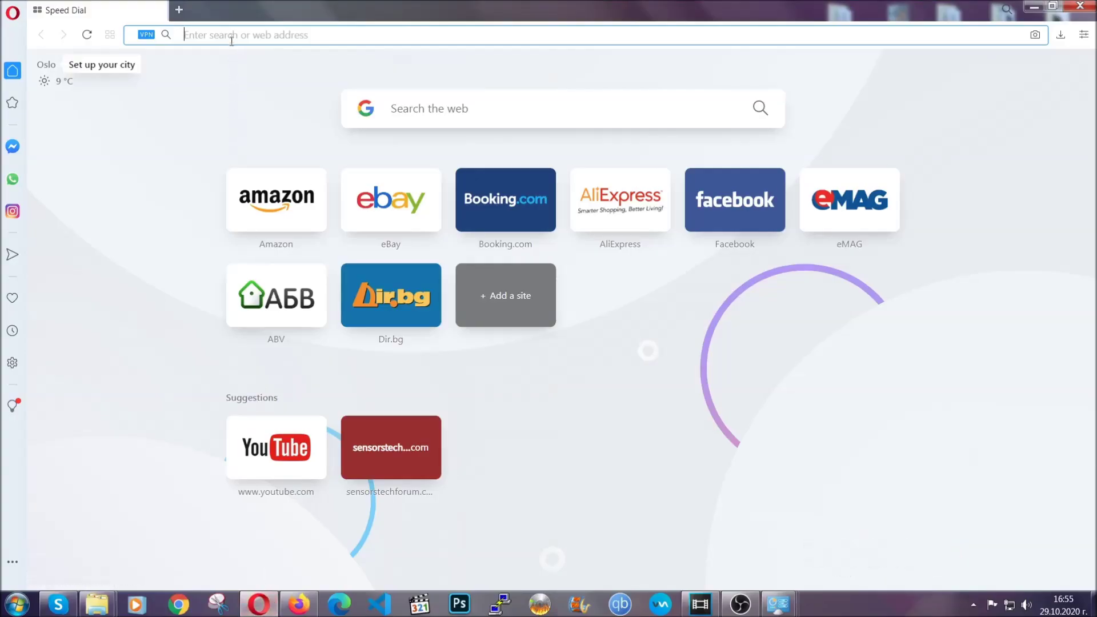
{"action": "type", "text": "opera"}
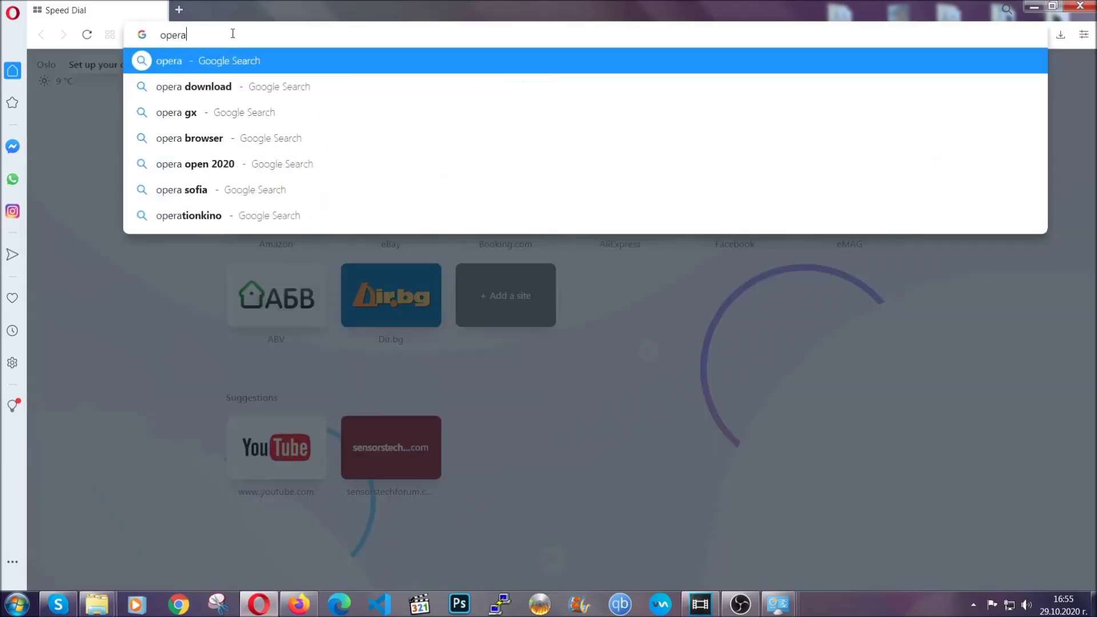
{"action": "type", "text": "://se"}
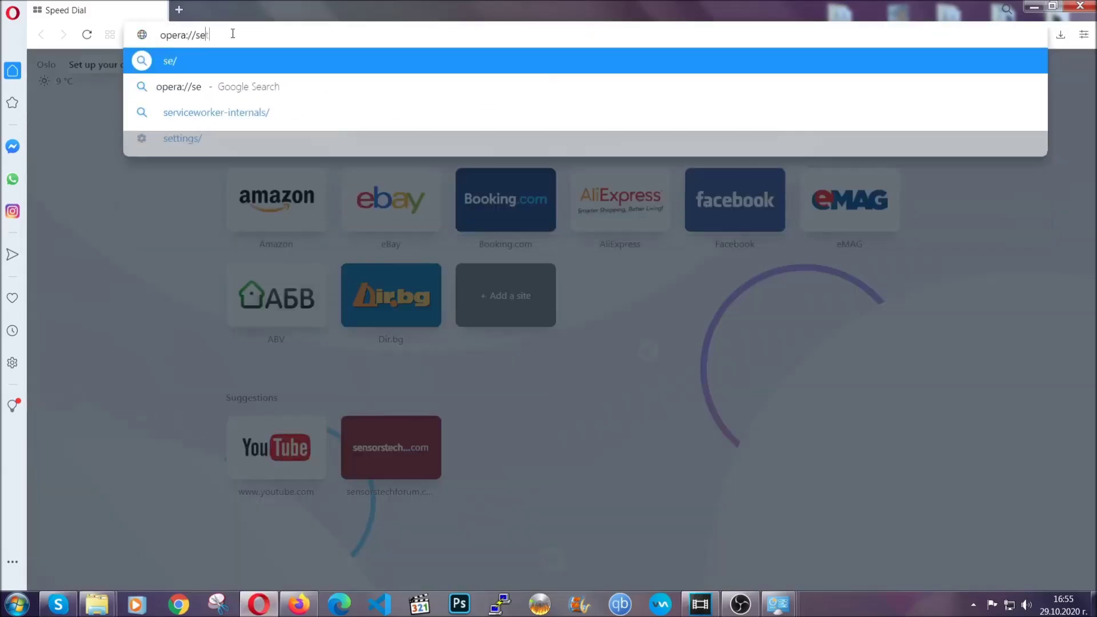
{"action": "type", "text": "ttings/clearBrr"}
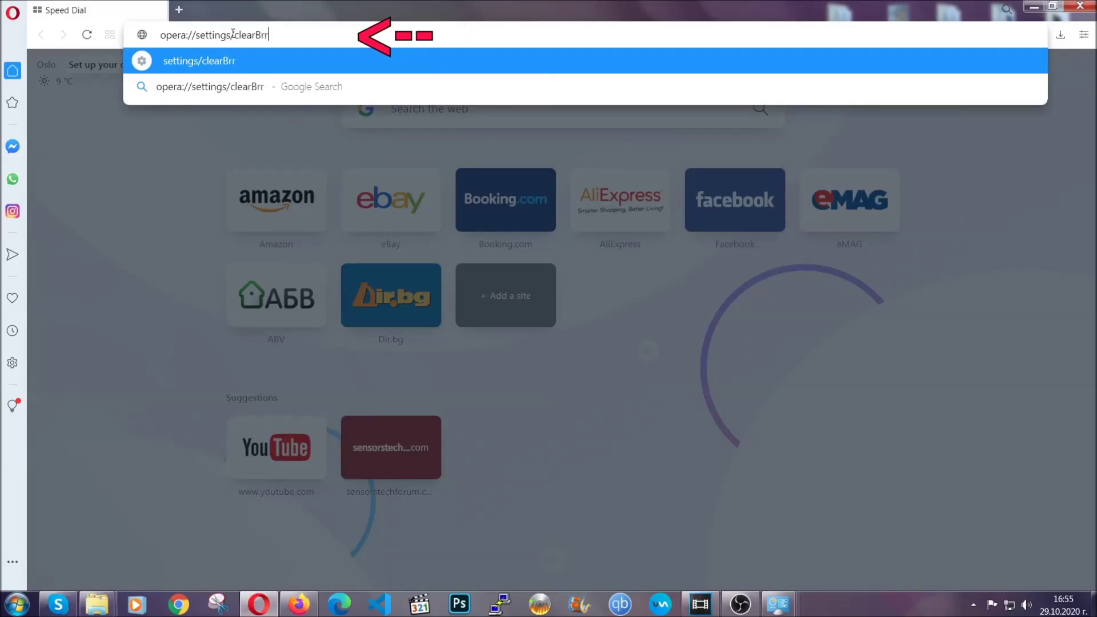
{"action": "key", "text": "BackSpace"}
{"action": "type", "text": "owserD"}
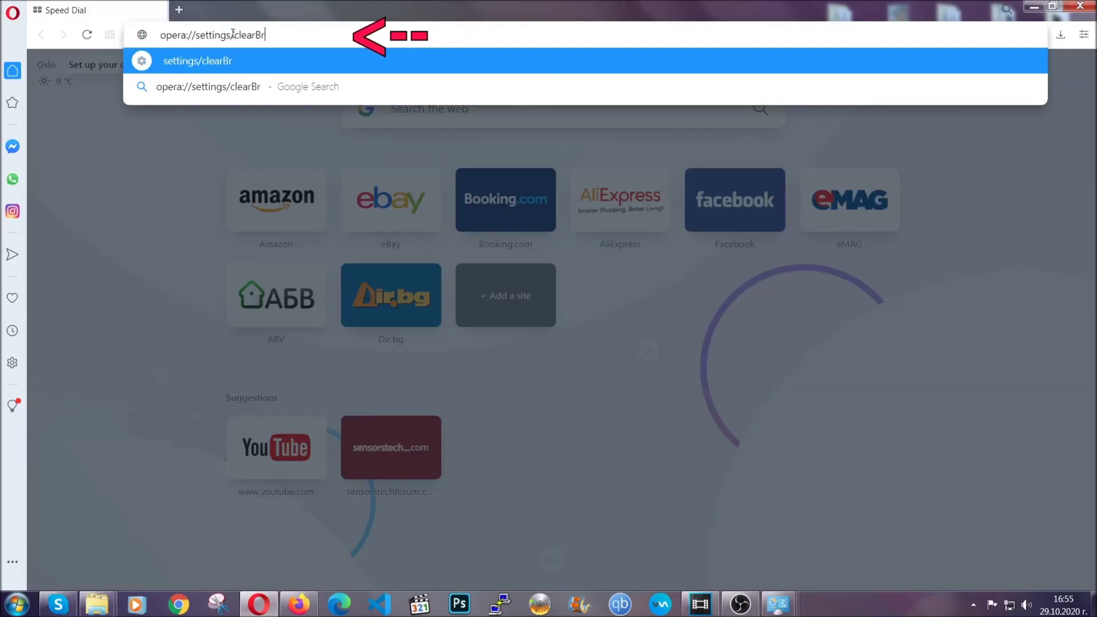
{"action": "type", "text": "ata"}
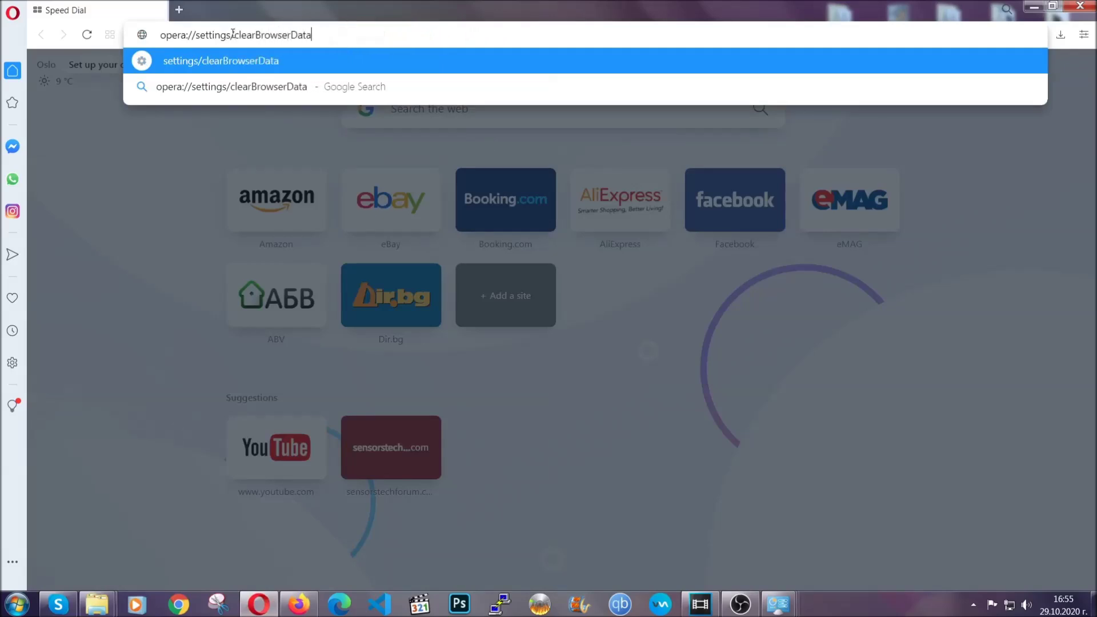
{"action": "key", "text": "Return"}
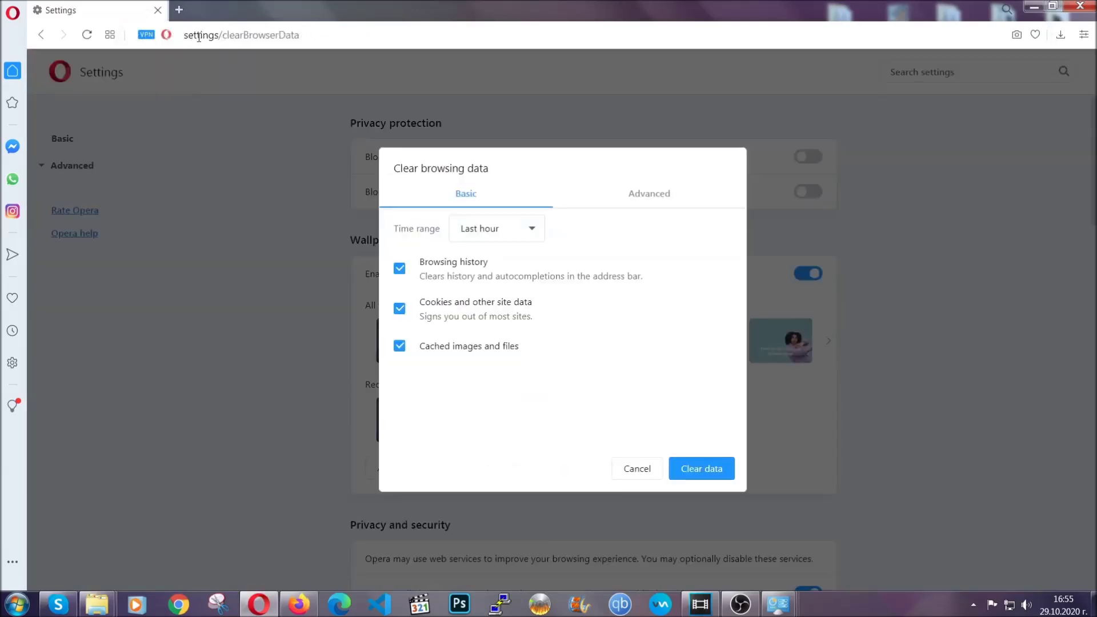
{"action": "left_click", "coordinate": [645, 197]}
{"action": "left_click", "coordinate": [540, 230]}
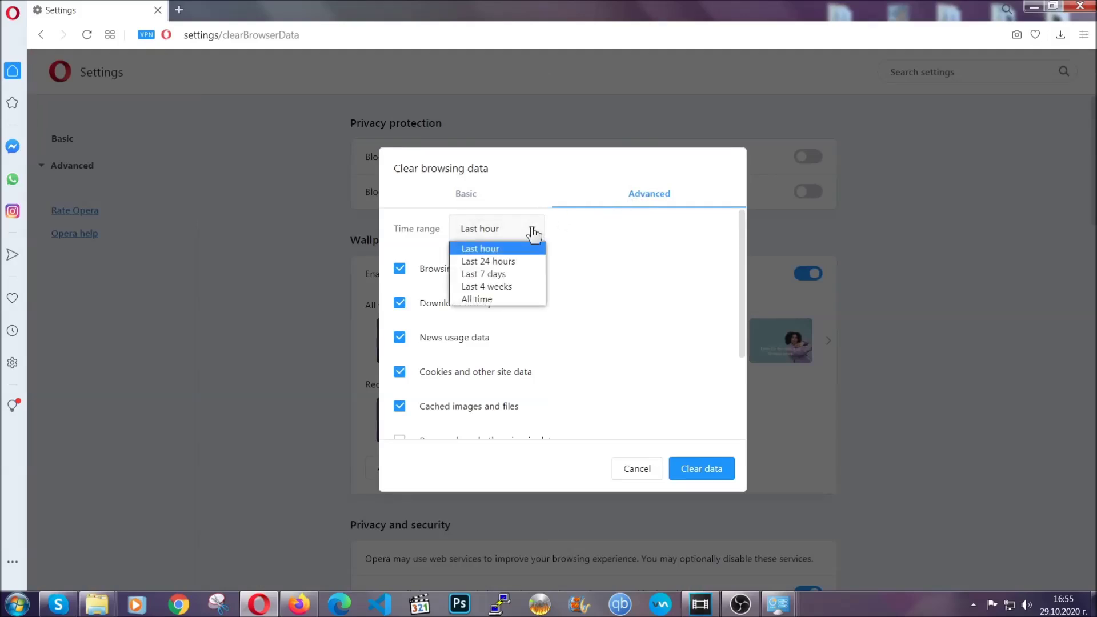
{"action": "left_click", "coordinate": [494, 298]}
{"action": "scroll", "coordinate": [501, 306], "scroll_direction": "down", "scroll_amount": 2}
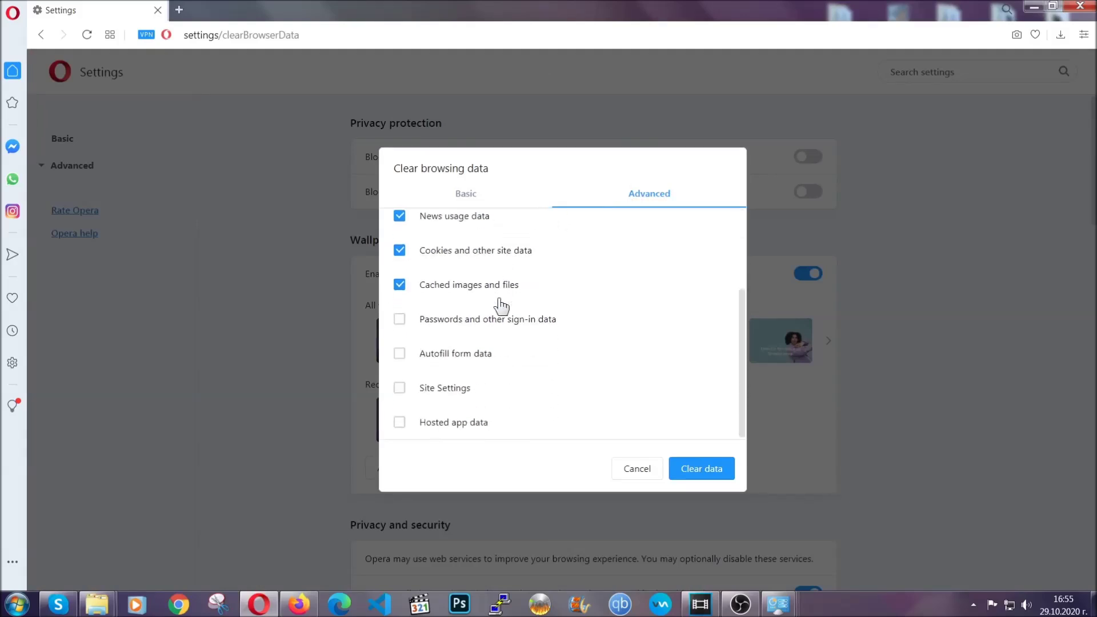
{"action": "left_click", "coordinate": [451, 393]}
{"action": "left_click", "coordinate": [698, 471]}
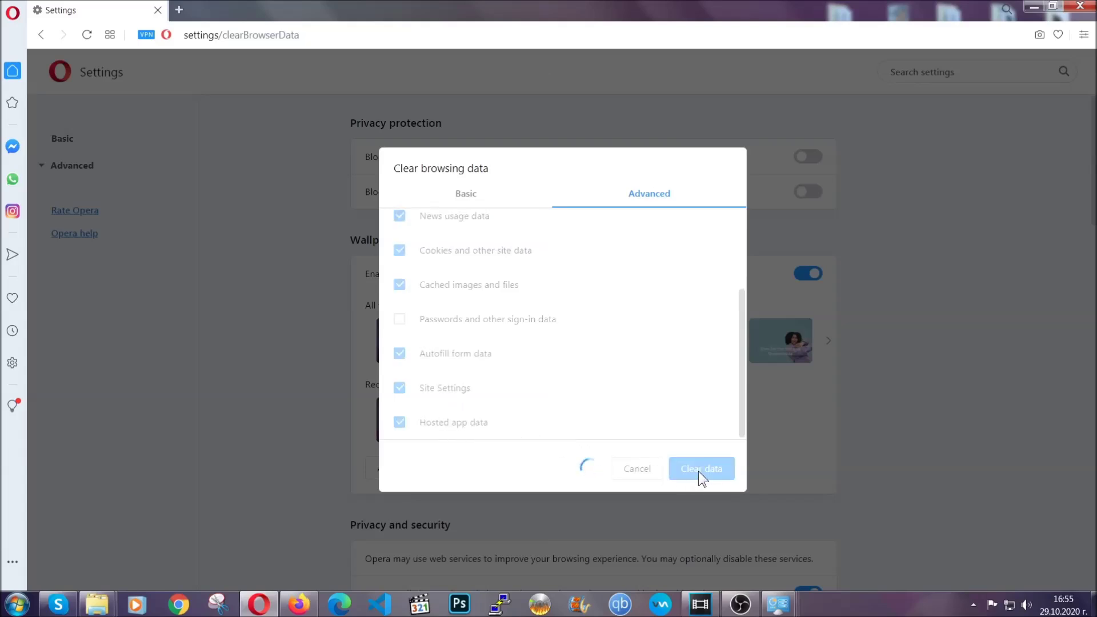